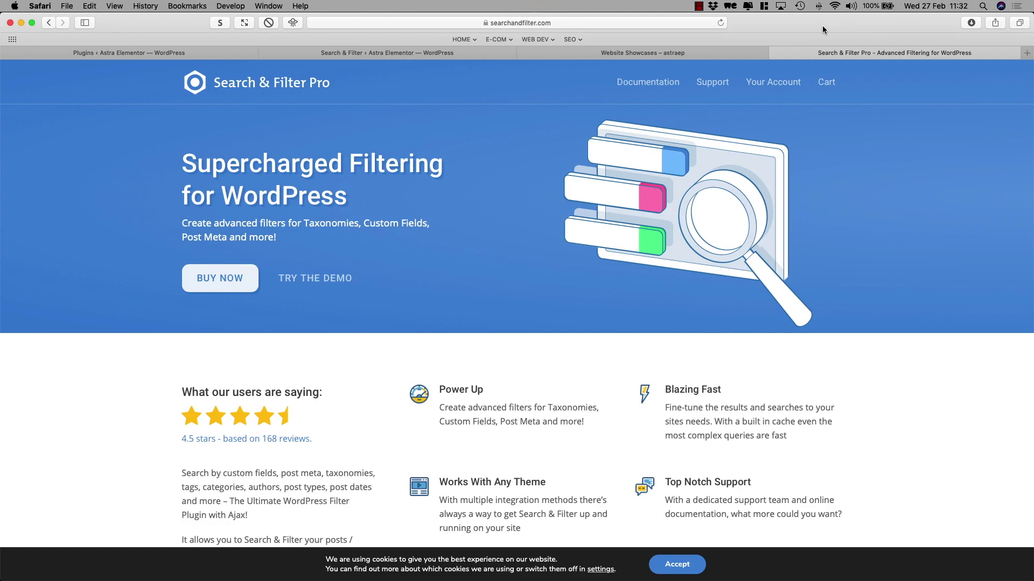
Review the Search & Filter Pro website's features and pricing, then return to the WordPress Plugins page
scroll(829, 123, down, 1)
scroll(830, 124, down, 15)
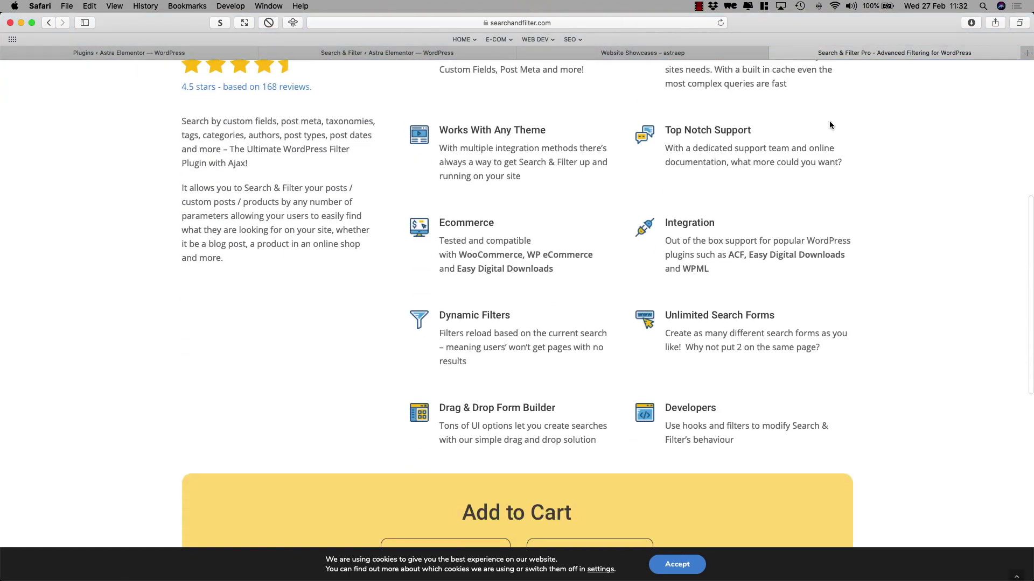
scroll(828, 127, down, 2)
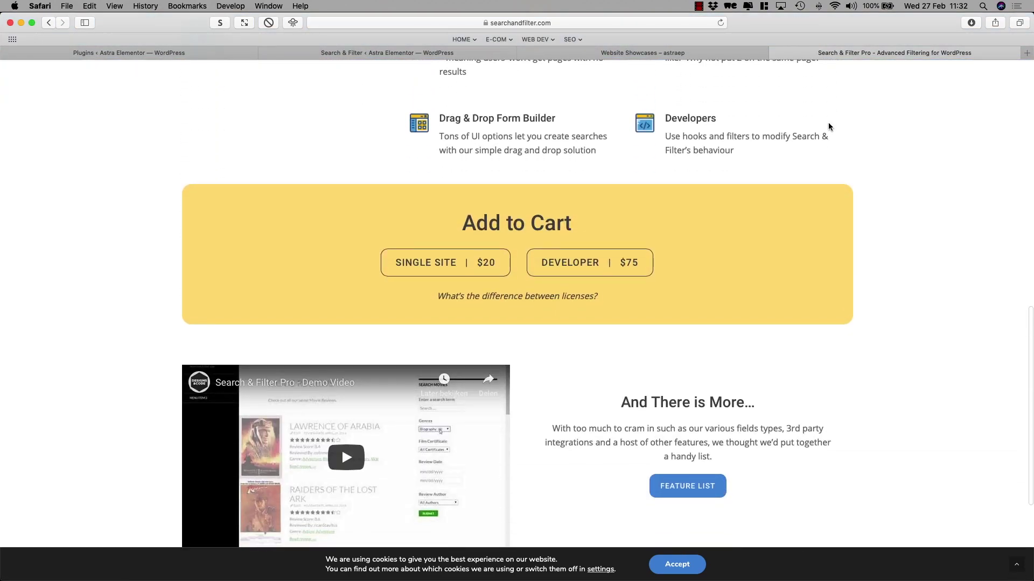
scroll(828, 127, down, 1)
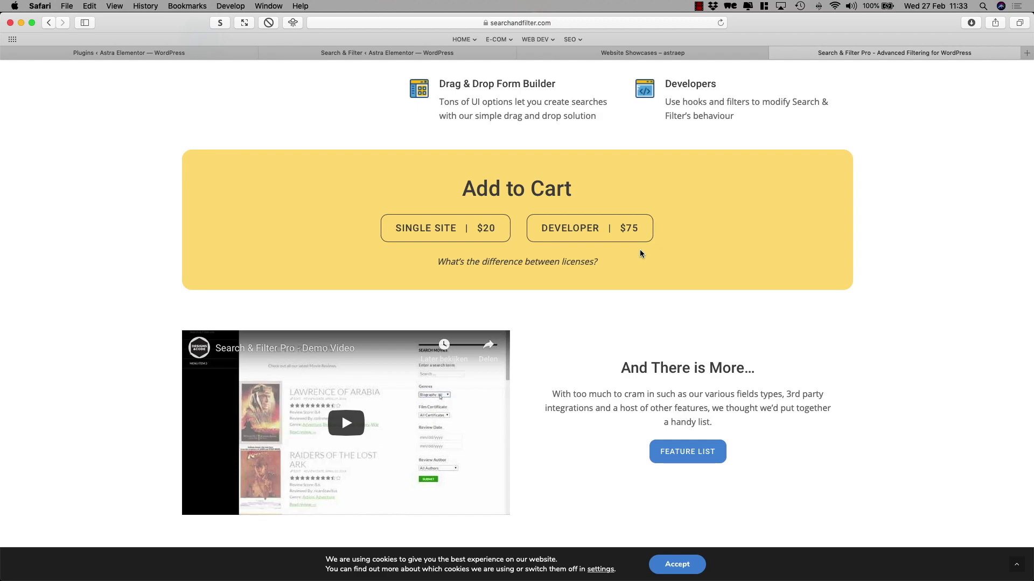
scroll(641, 253, up, 10)
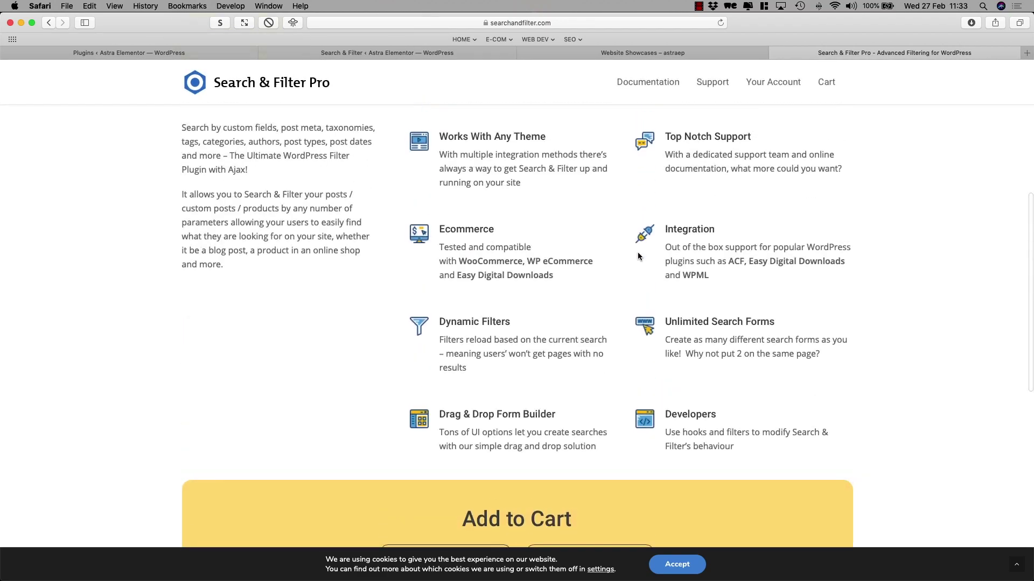
scroll(637, 253, up, 2)
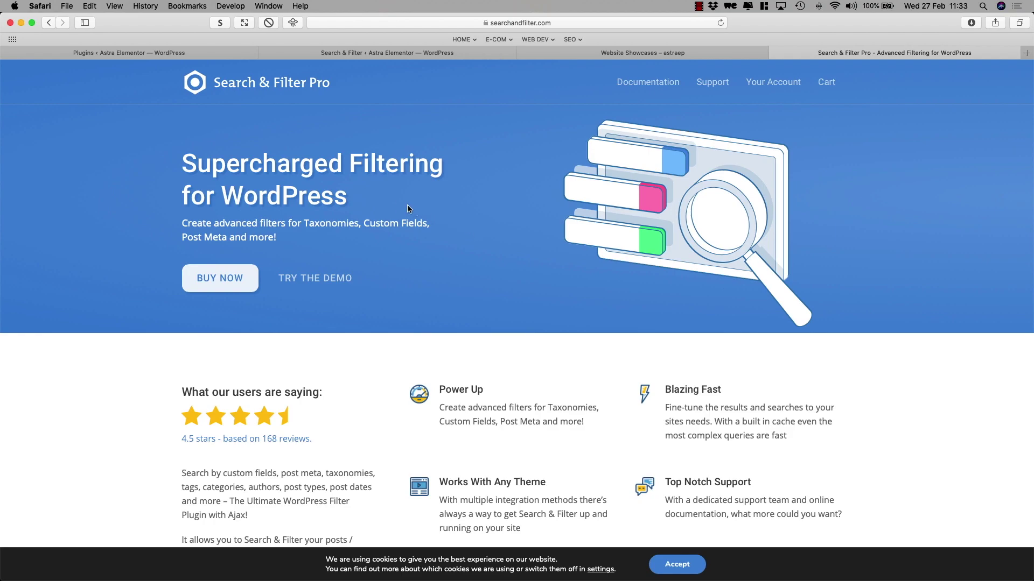
scroll(407, 200, down, 5)
scroll(407, 202, down, 2)
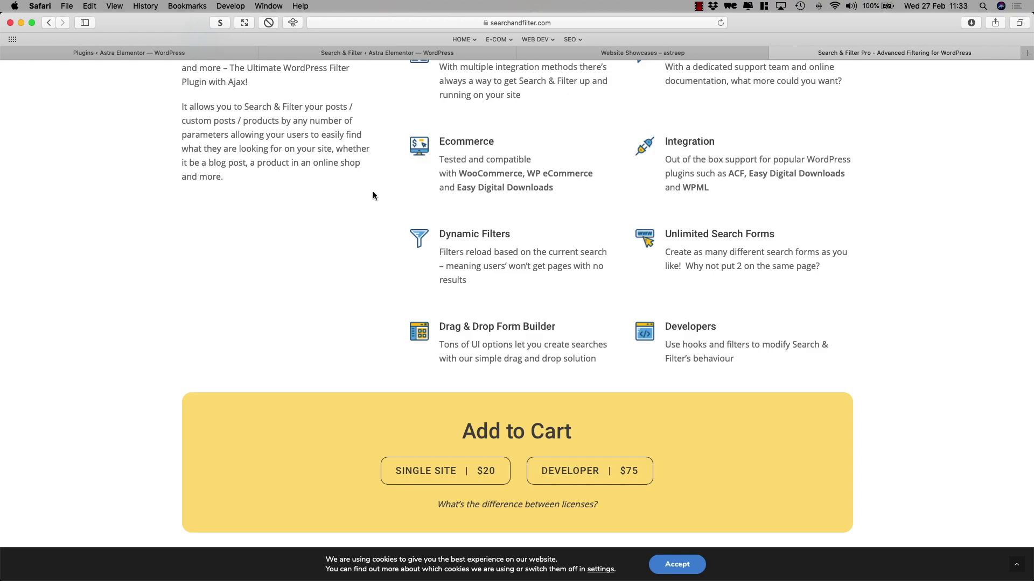
click(141, 52)
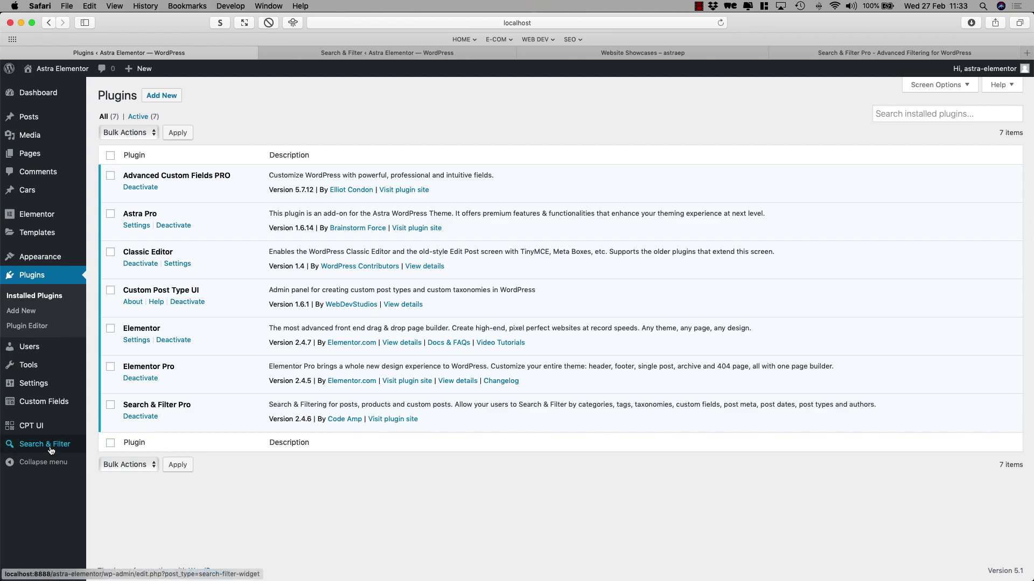
Start a new search form from the Search & Filter form list
mouse_move(46, 448)
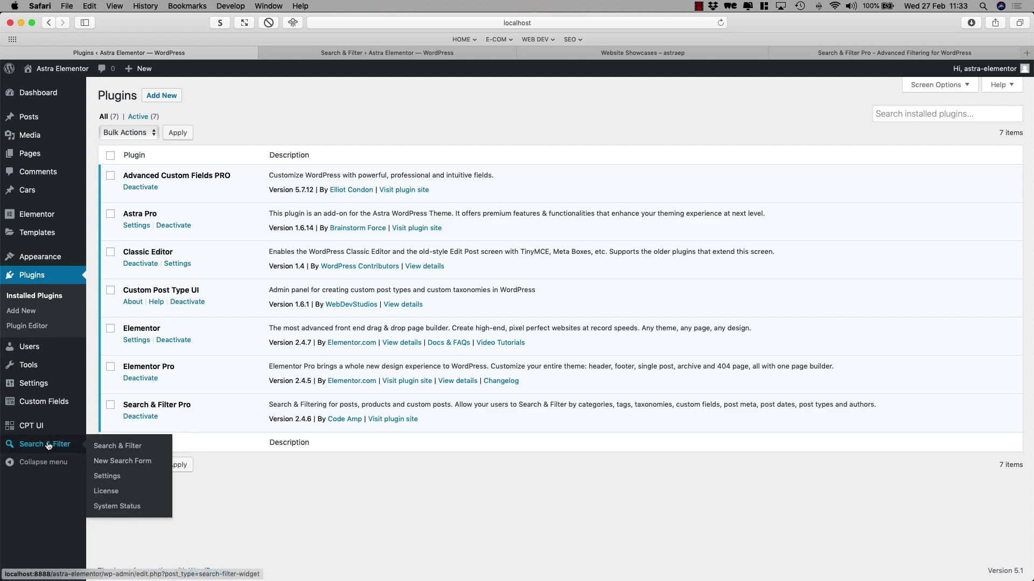
click(136, 451)
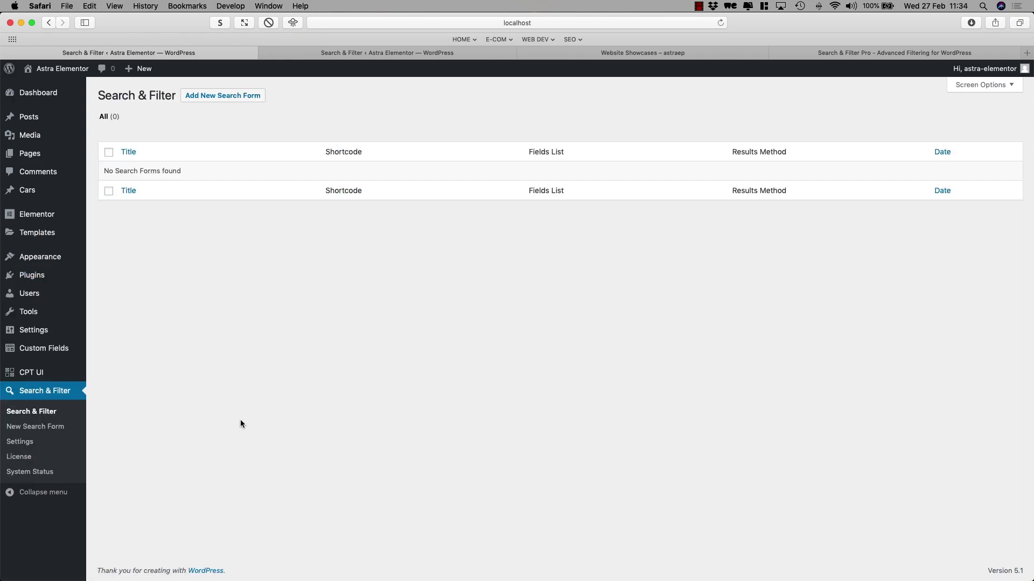
click(215, 101)
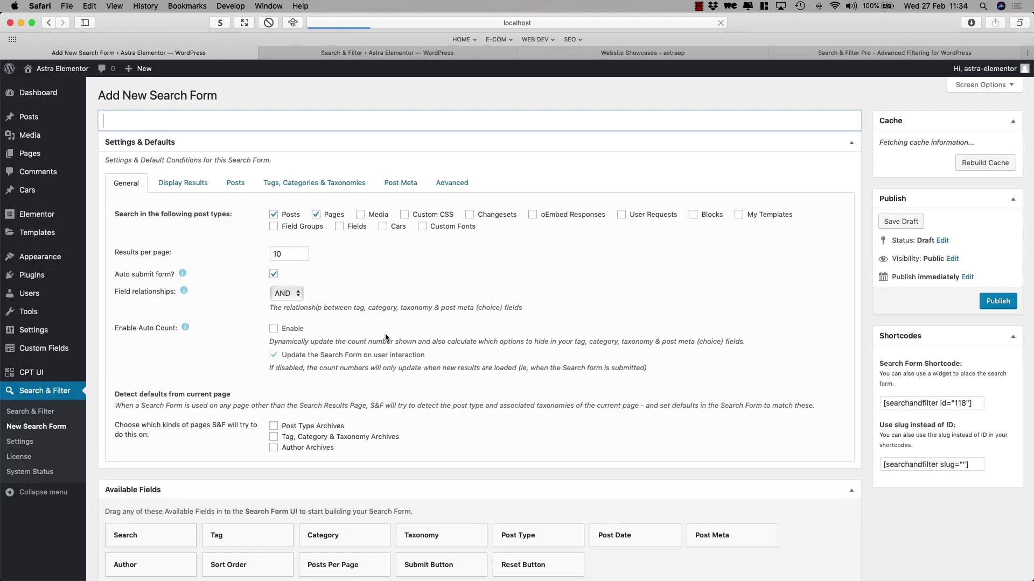
Title the search form 'Cars Filter' and look through its settings tabs
text(Car)
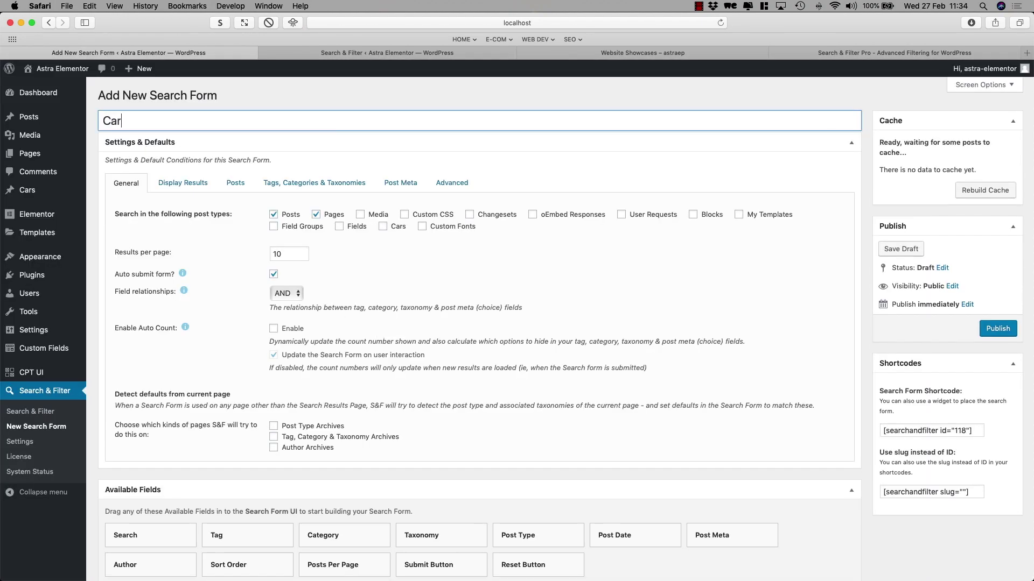
text(s Filter)
click(182, 188)
click(248, 187)
click(291, 184)
click(384, 186)
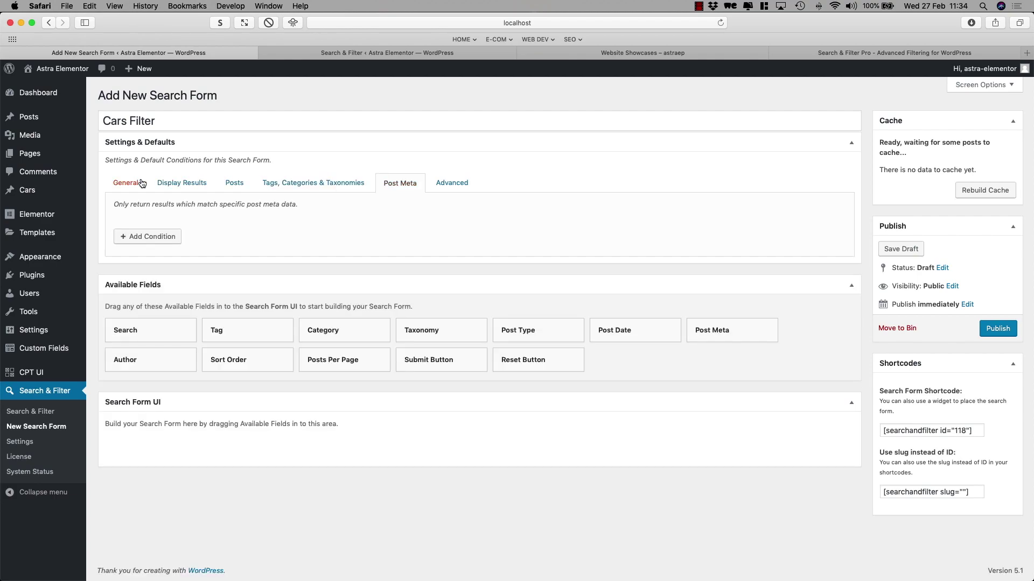
click(128, 185)
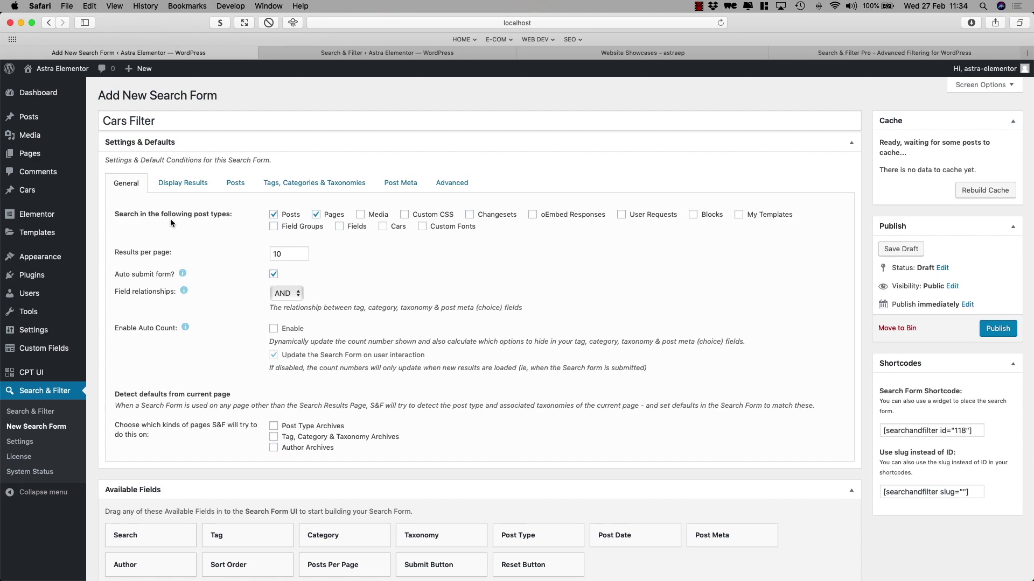
Drop Posts and Pages so only Cars is searched, with 12 results per page
click(274, 214)
click(316, 215)
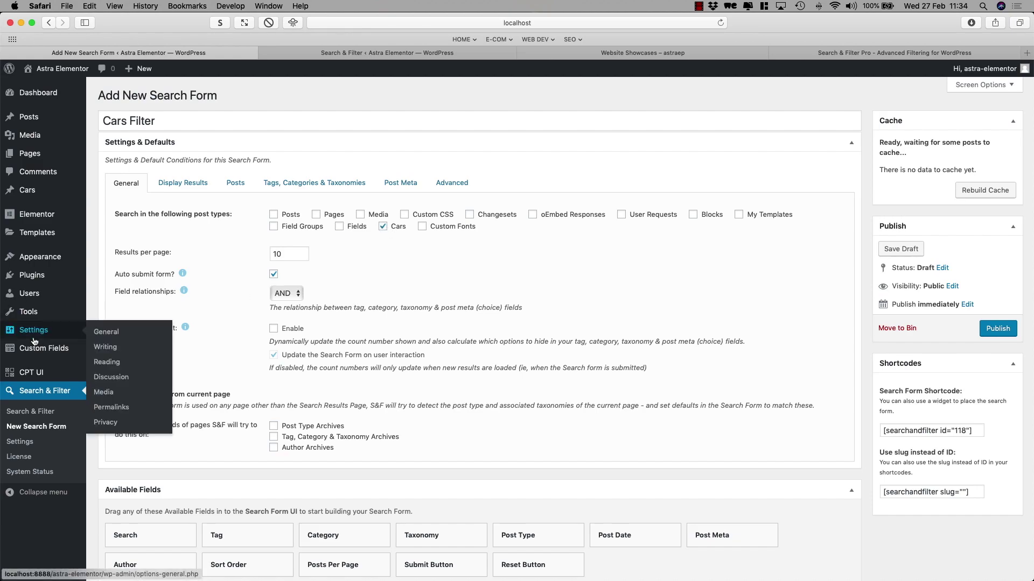
mouse_move(32, 377)
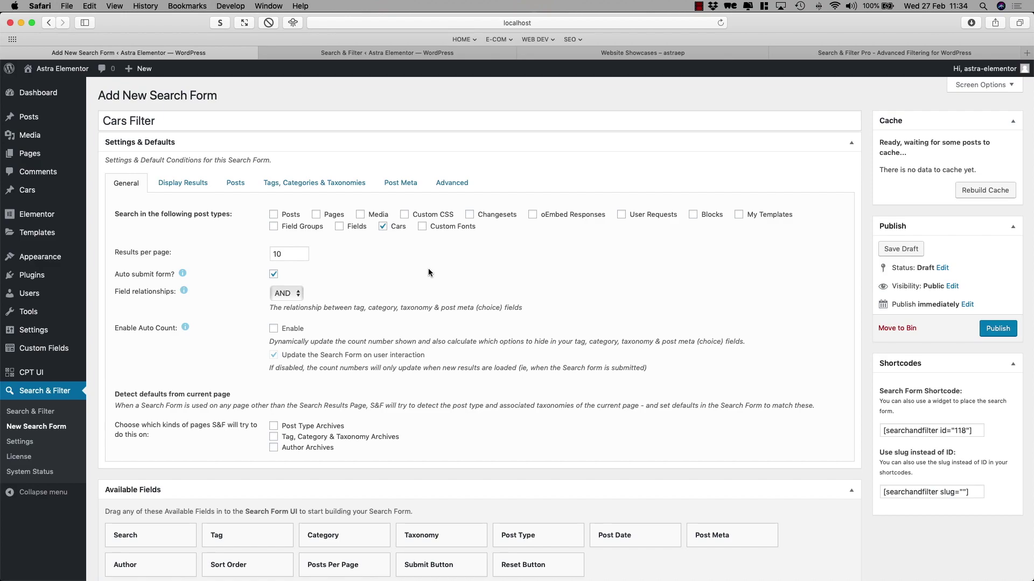
double_click(285, 253)
text(12)
click(432, 278)
scroll(195, 338, down, 3)
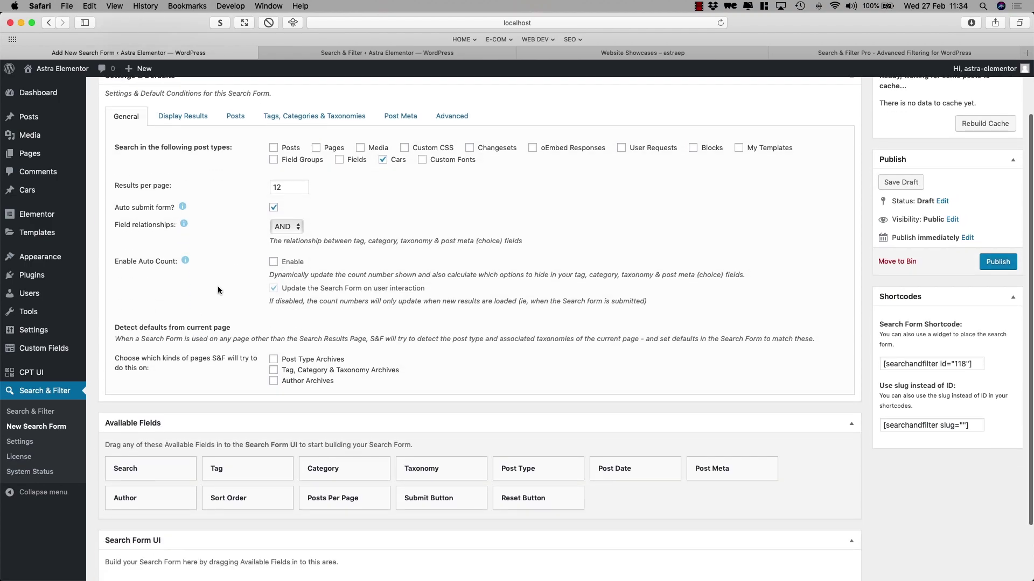
scroll(214, 293, down, 3)
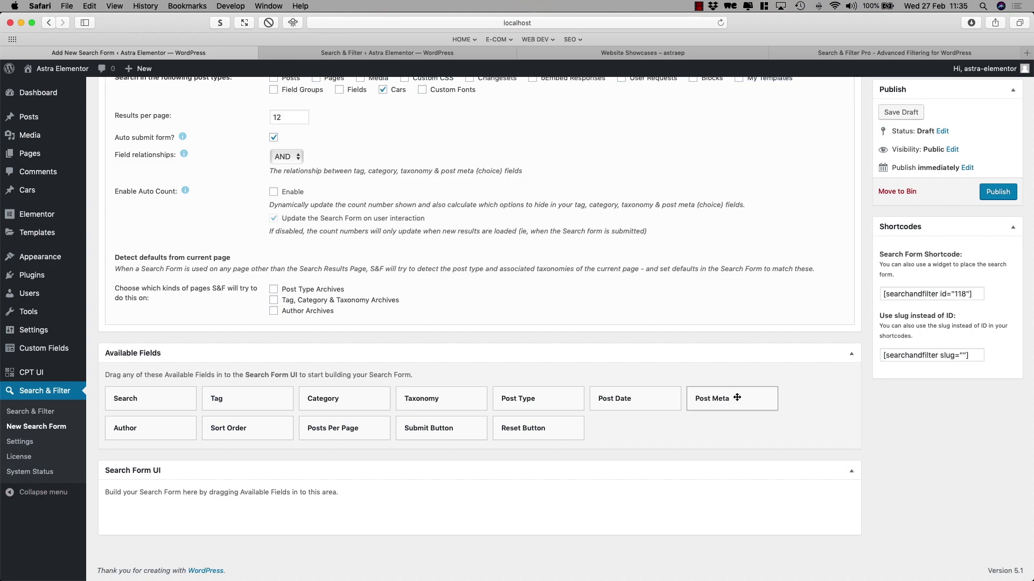
drag(738, 398, 294, 503)
Keep the Post Meta field's Choice input type as Dropdown after trying Checkbox
scroll(294, 498, down, 10)
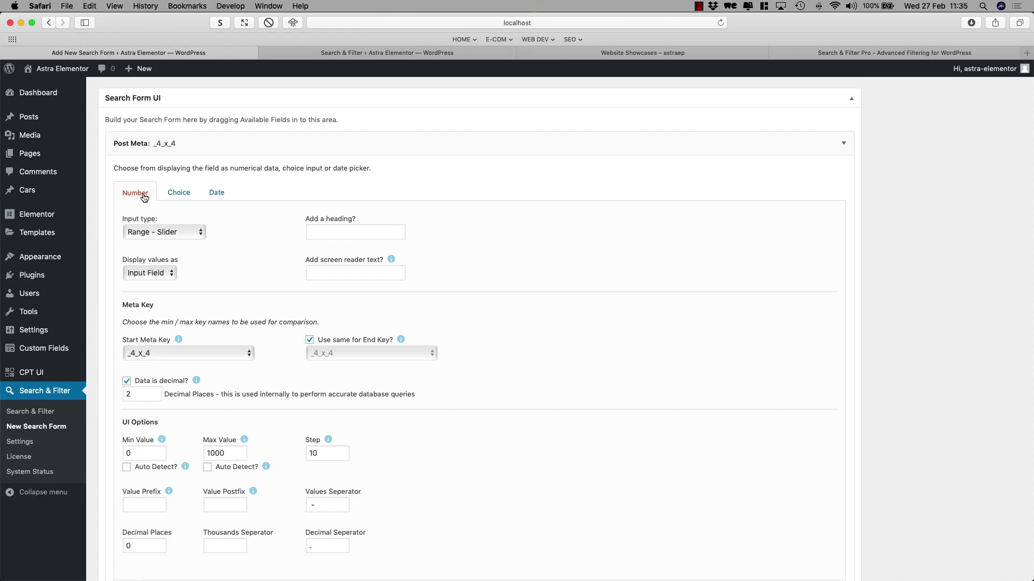
click(181, 194)
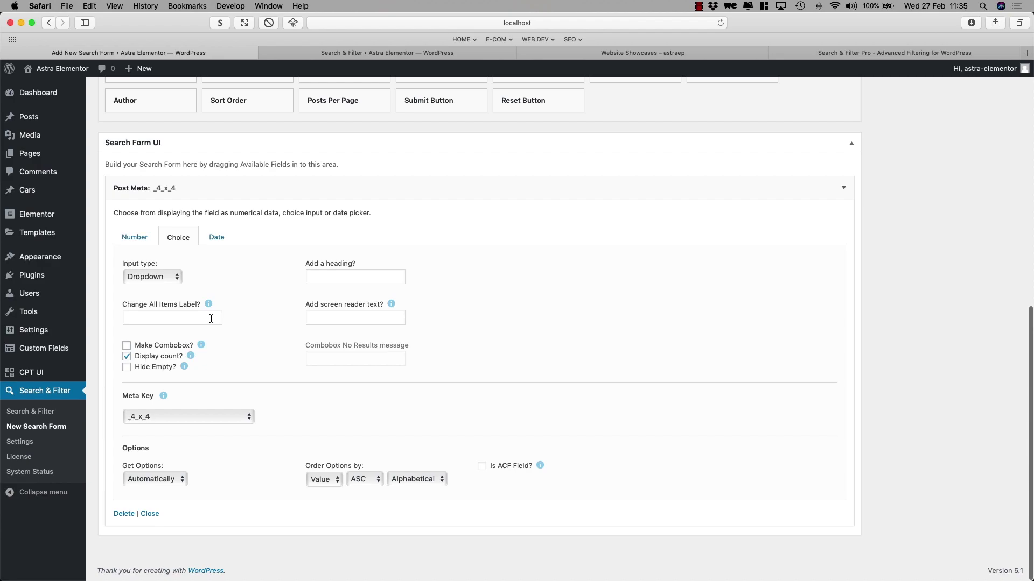
click(152, 278)
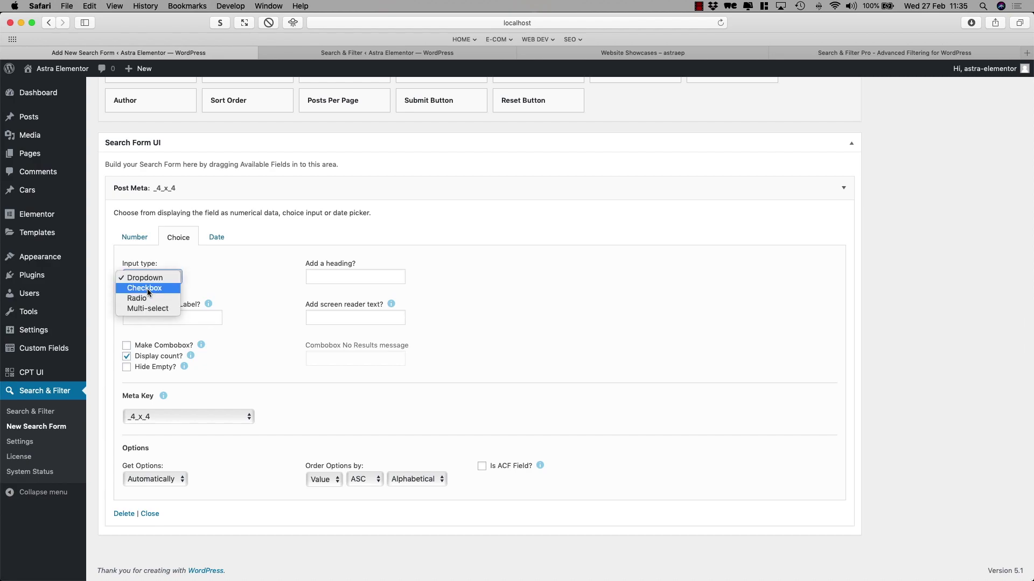
click(144, 288)
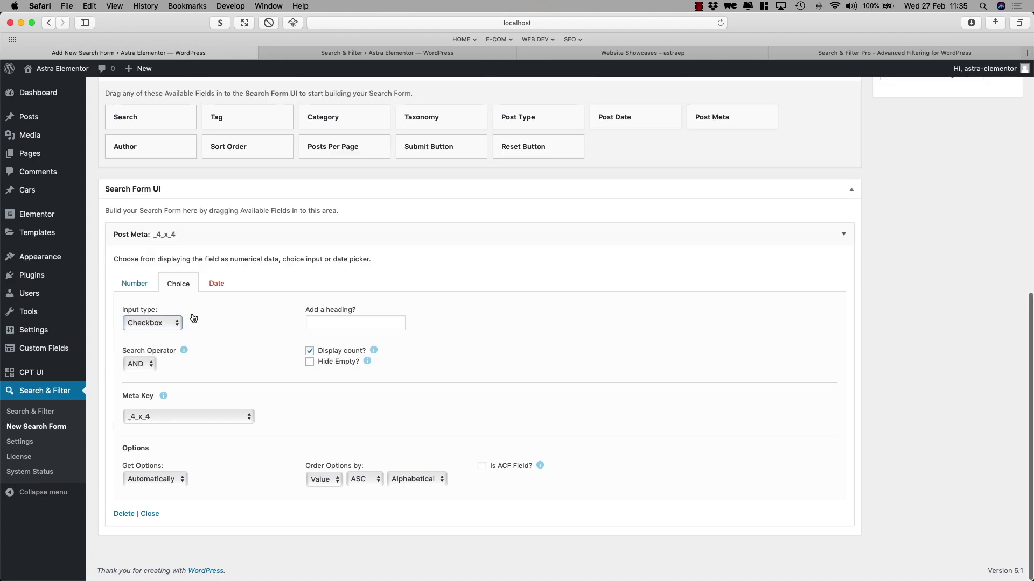
click(143, 325)
click(150, 313)
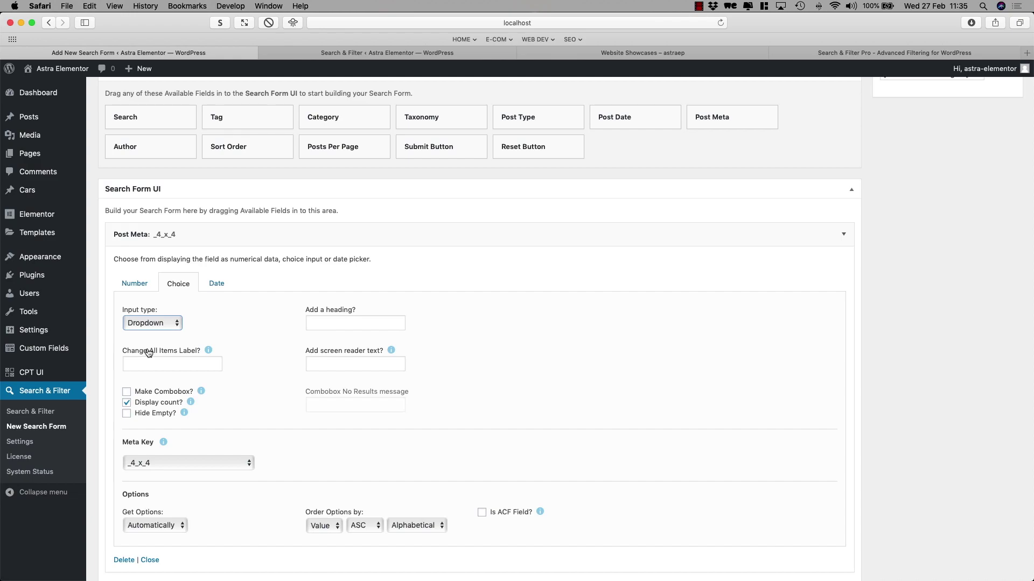
Set the all-items label to 'All colors' and the field heading to 'Colors'
click(179, 366)
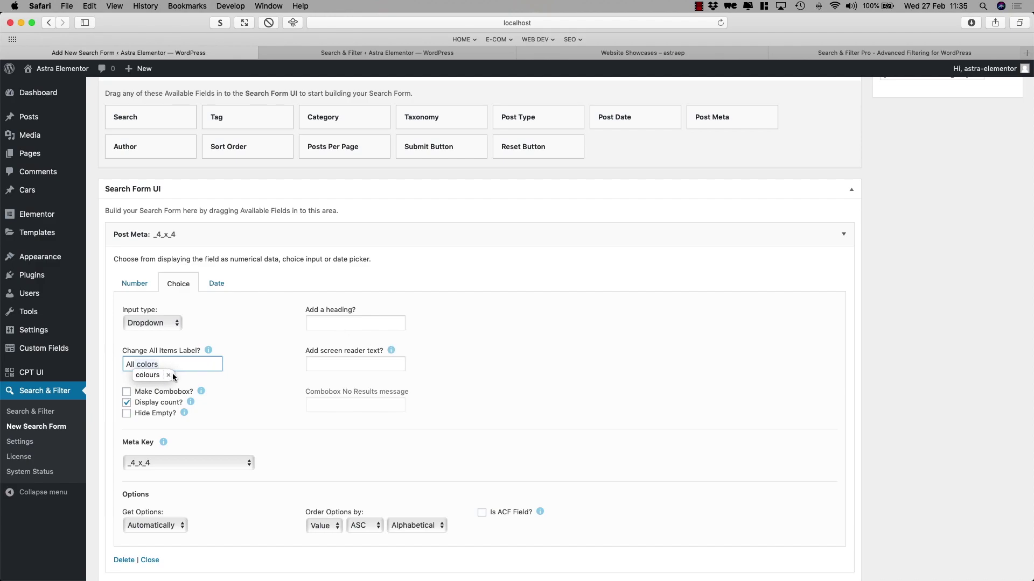
click(168, 376)
click(373, 324)
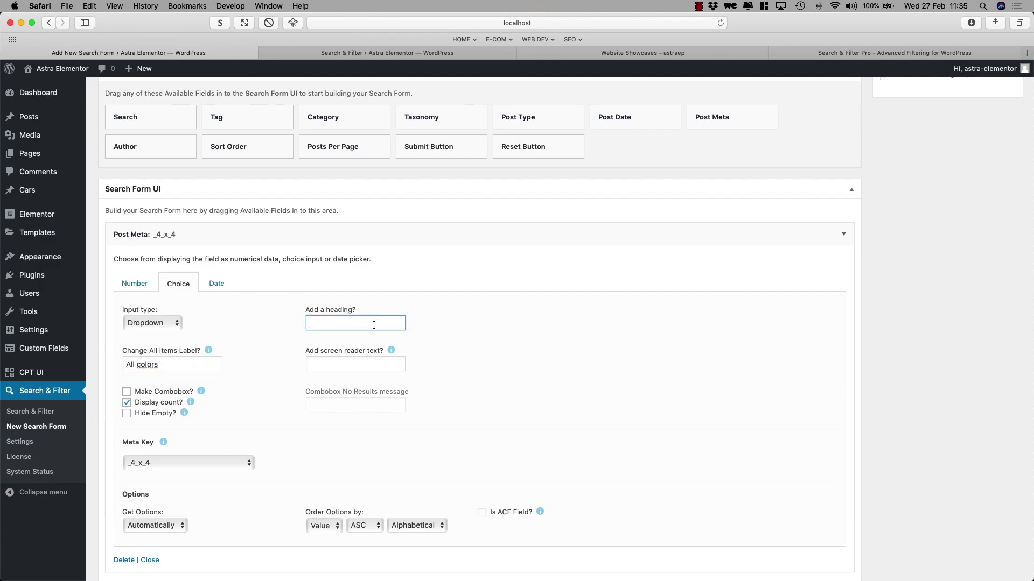
text(Colors)
scroll(269, 382, down, 3)
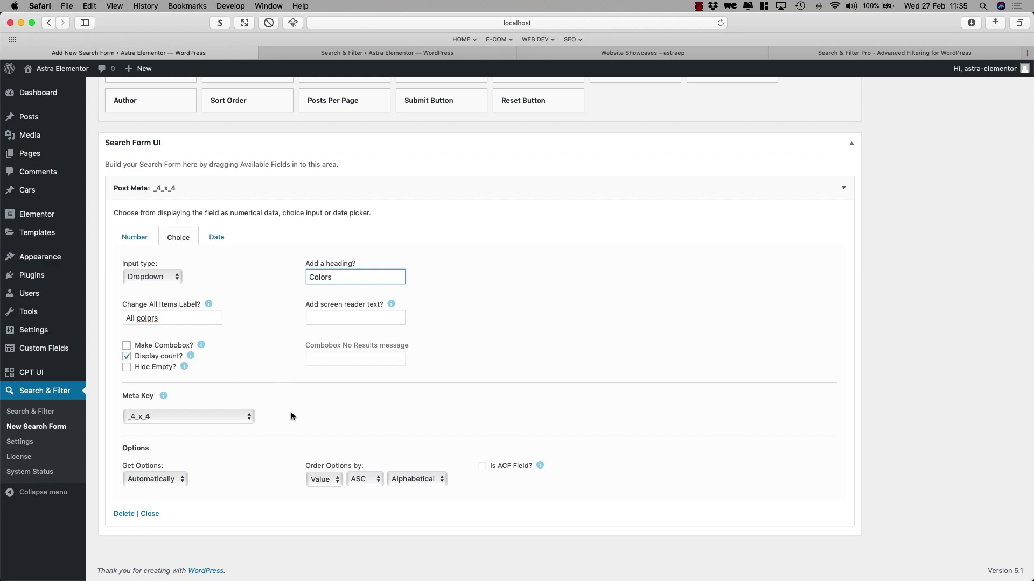
drag(124, 396, 153, 396)
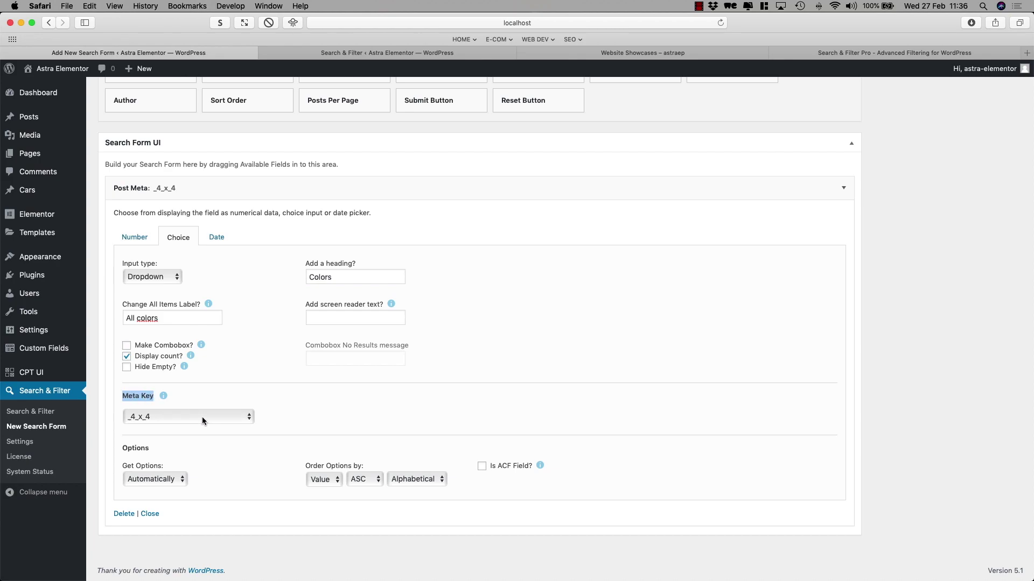
Choose color as the Colors dropdown's meta key
click(203, 423)
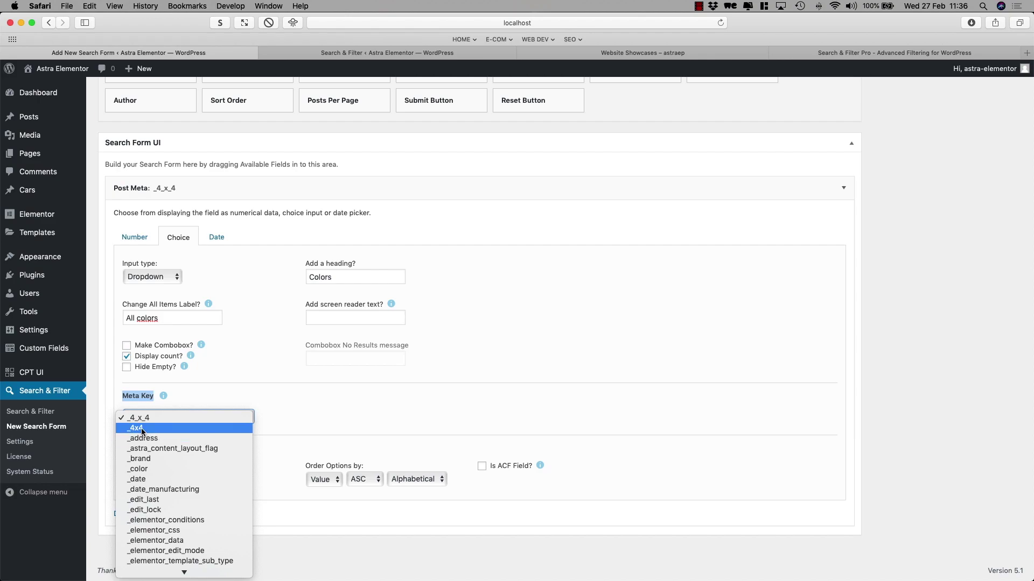
scroll(162, 434, down, 10)
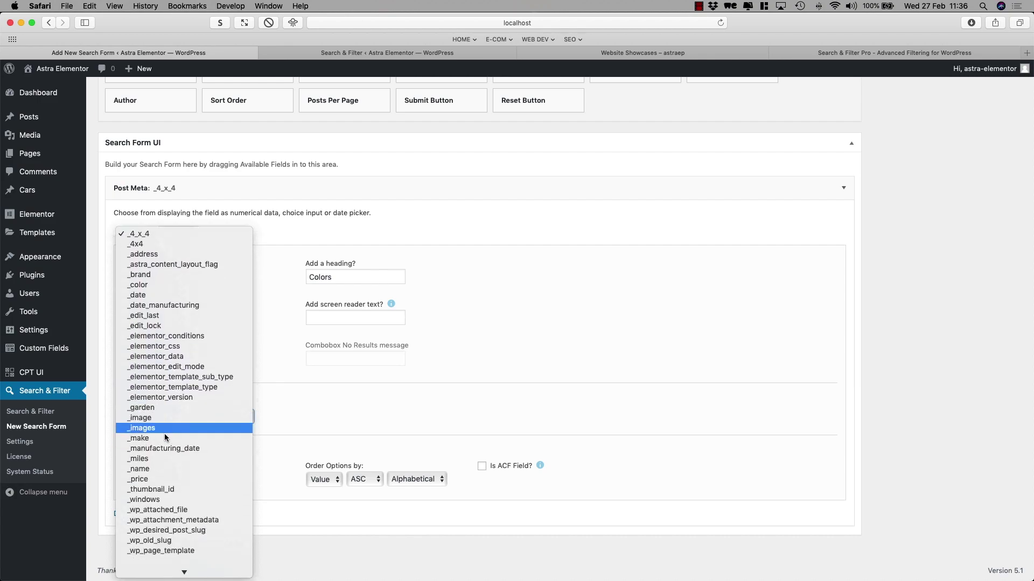
scroll(164, 436, down, 5)
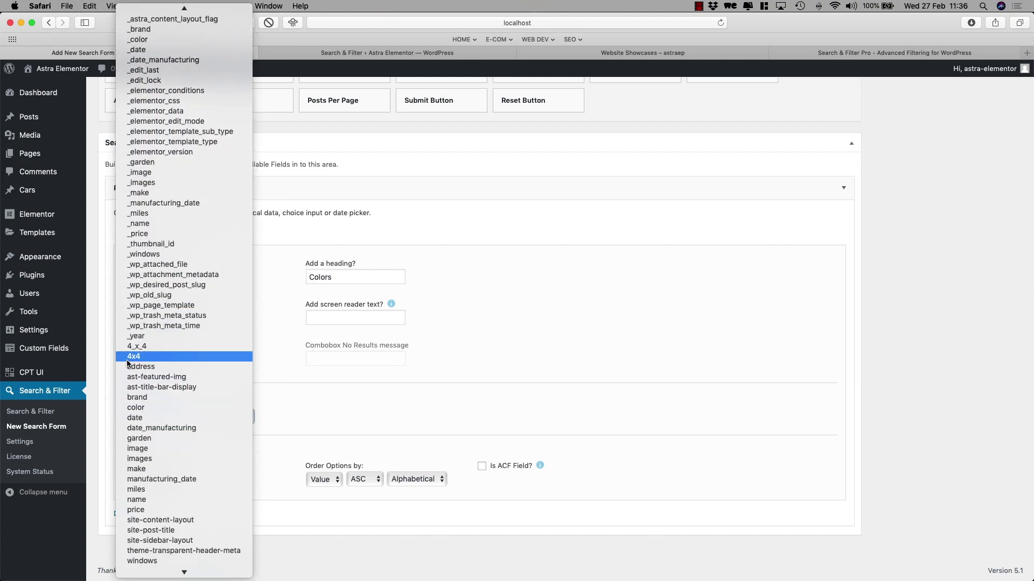
click(136, 408)
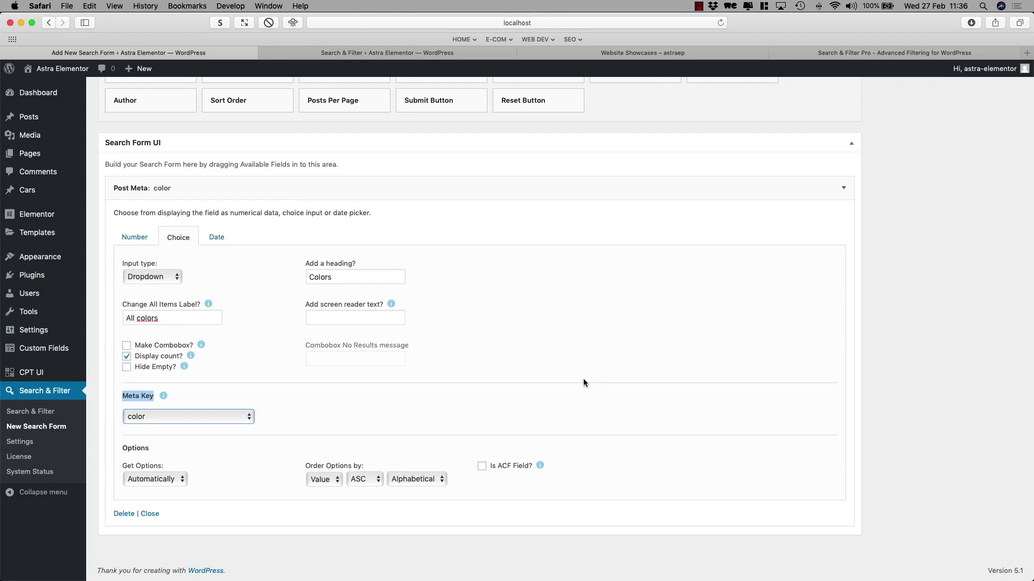
click(554, 361)
scroll(537, 354, down, 2)
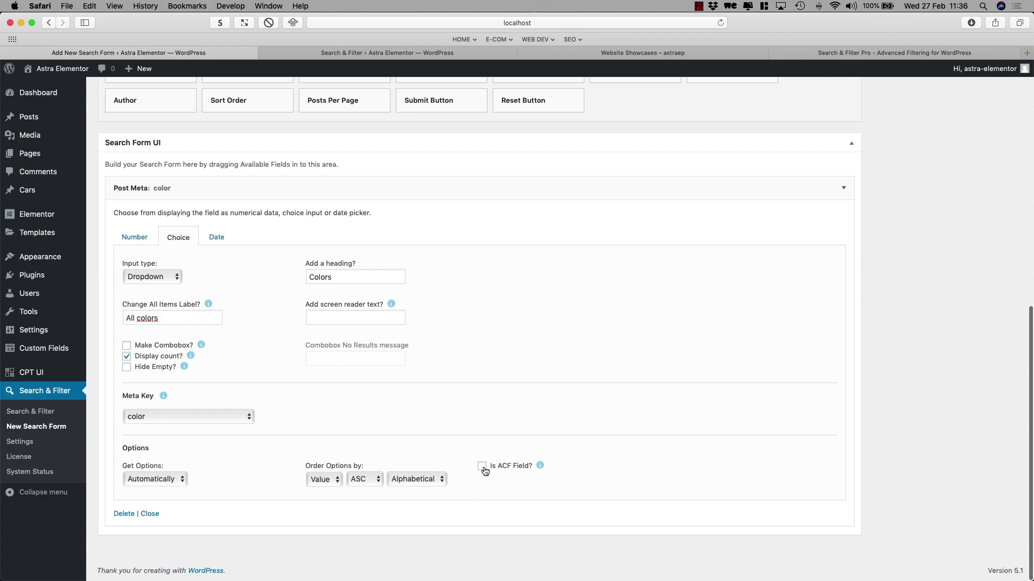
scroll(635, 479, up, 5)
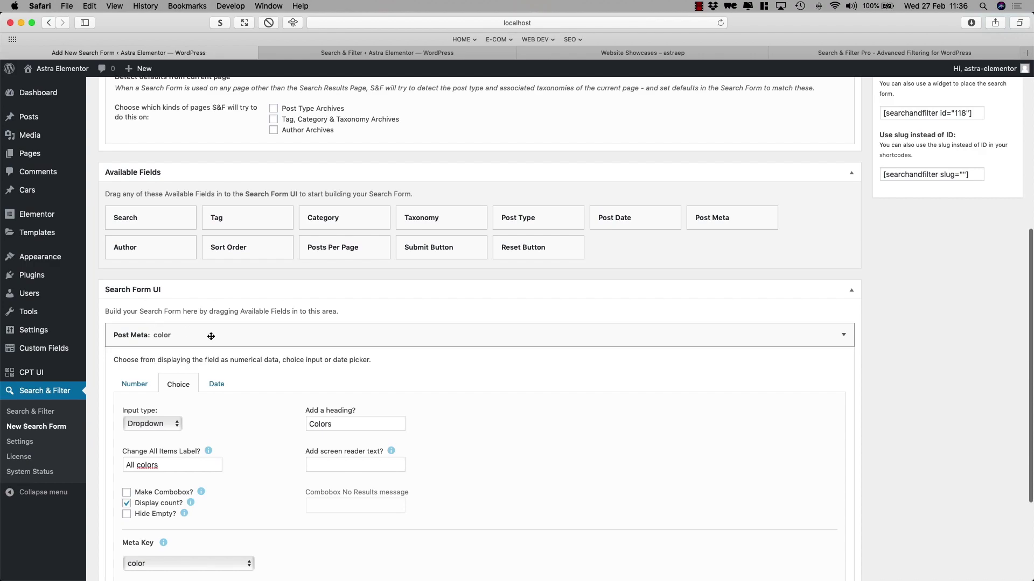
Add a second Post Meta choice field labelled 'All manufacturers' with heading 'manufacturers'
click(844, 337)
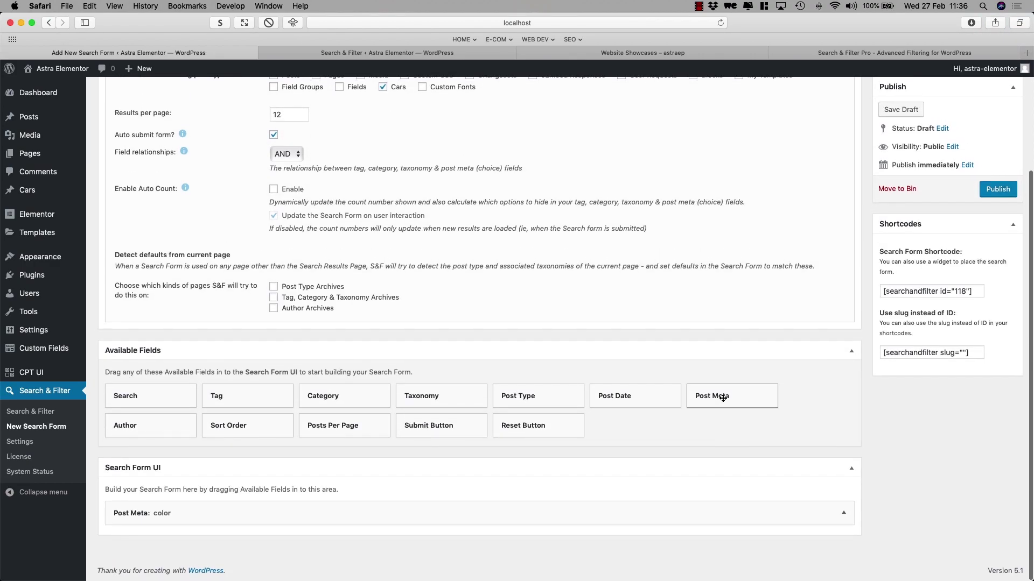
drag(719, 398, 248, 507)
scroll(248, 507, down, 5)
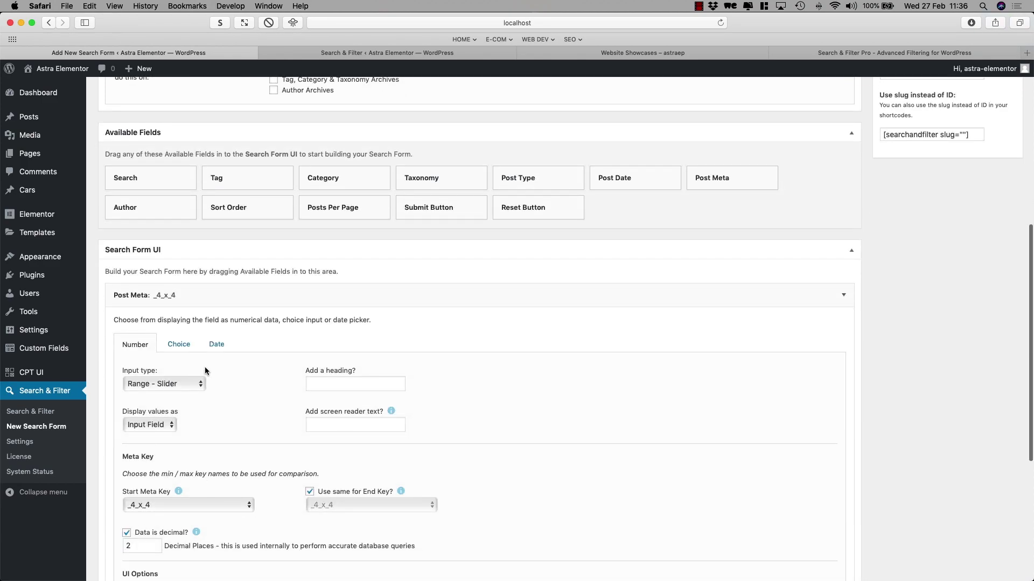
click(180, 346)
scroll(210, 377, down, 2)
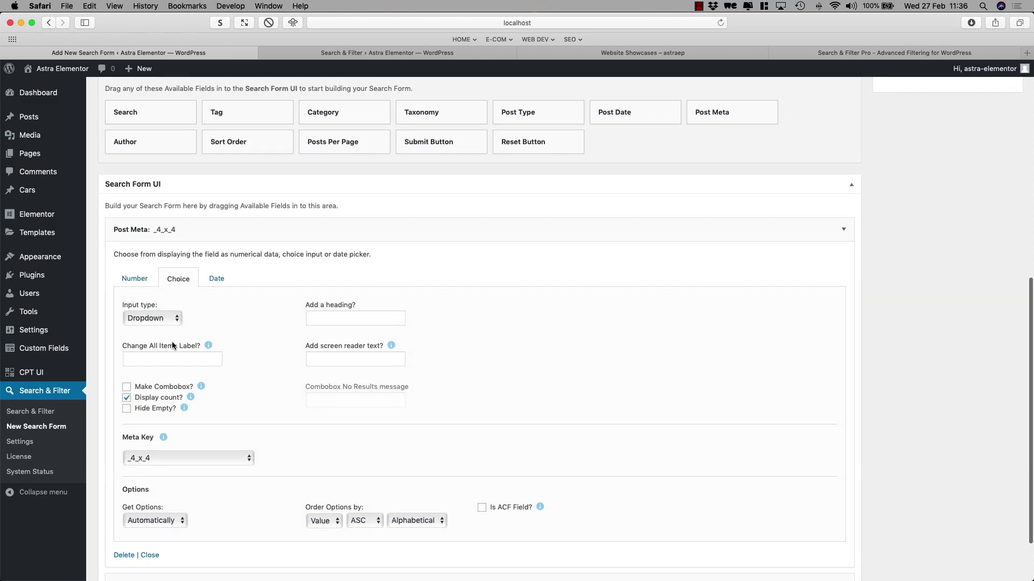
click(175, 362)
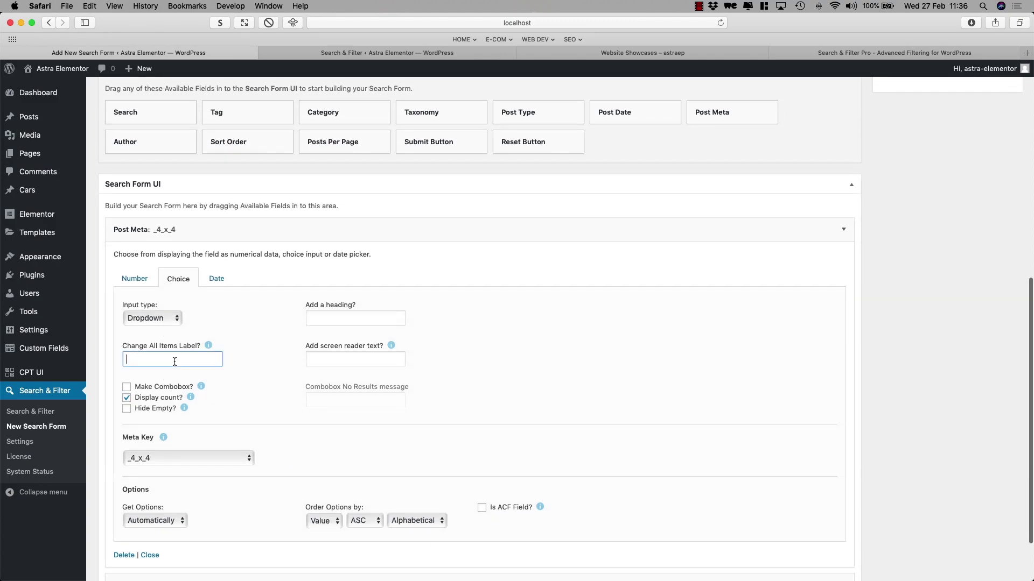
text(All manufacturer)
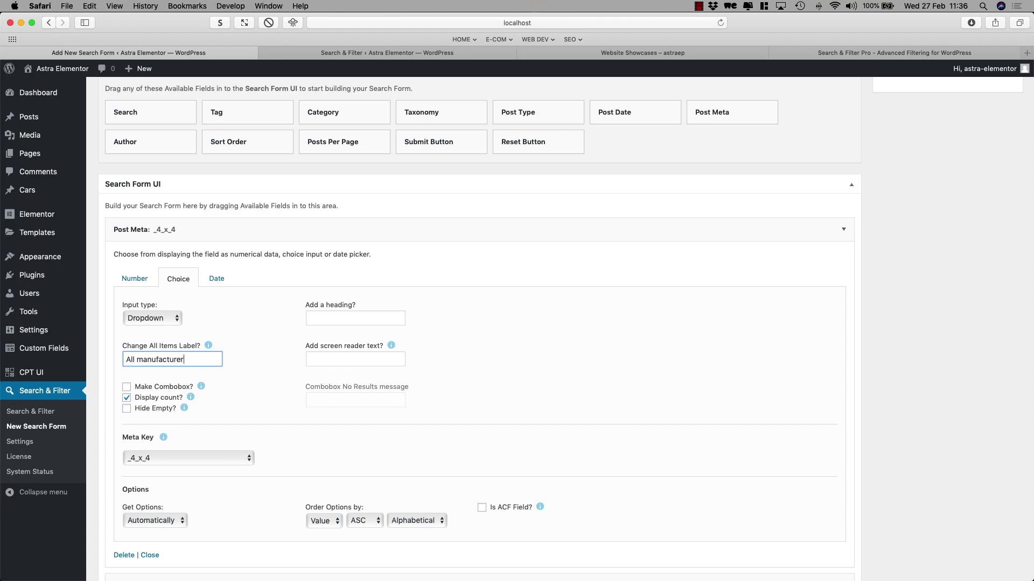
text(s)
double_click(174, 361)
key(super+c)
click(351, 318)
key(super+v)
Set the field's meta key to brand and flag it as an ACF field
scroll(383, 392, down, 3)
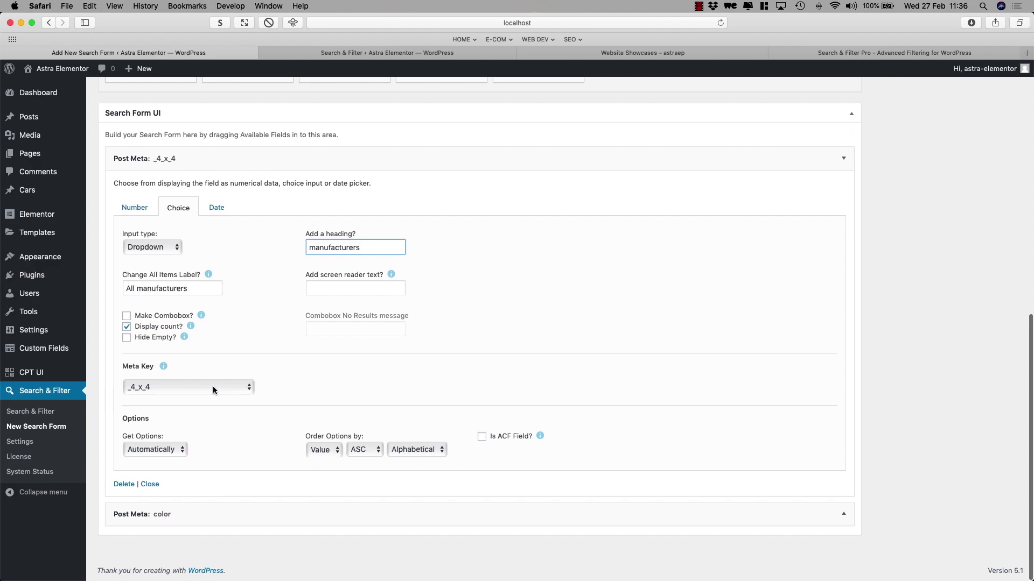
click(213, 387)
text(man)
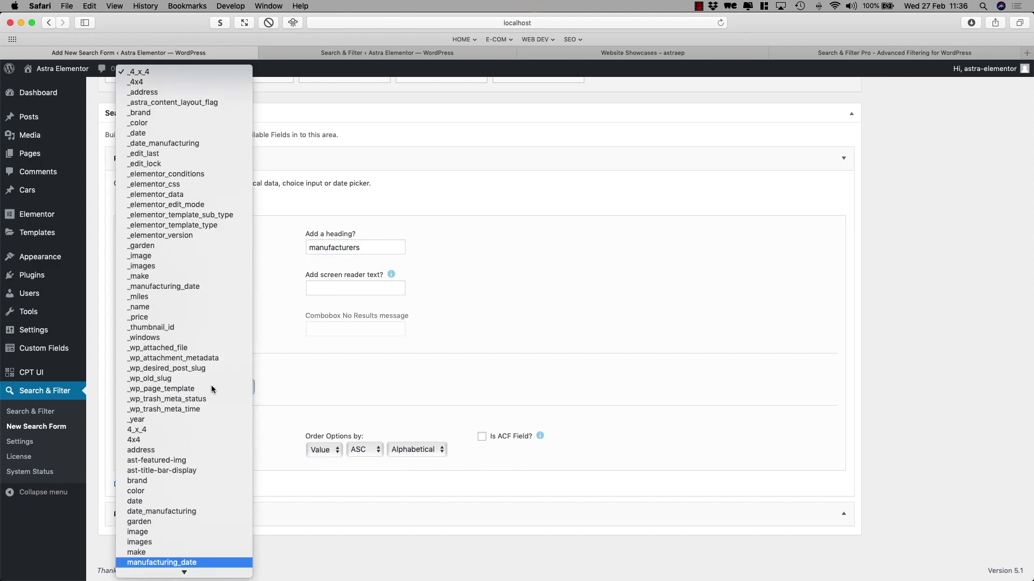
scroll(196, 462, down, 3)
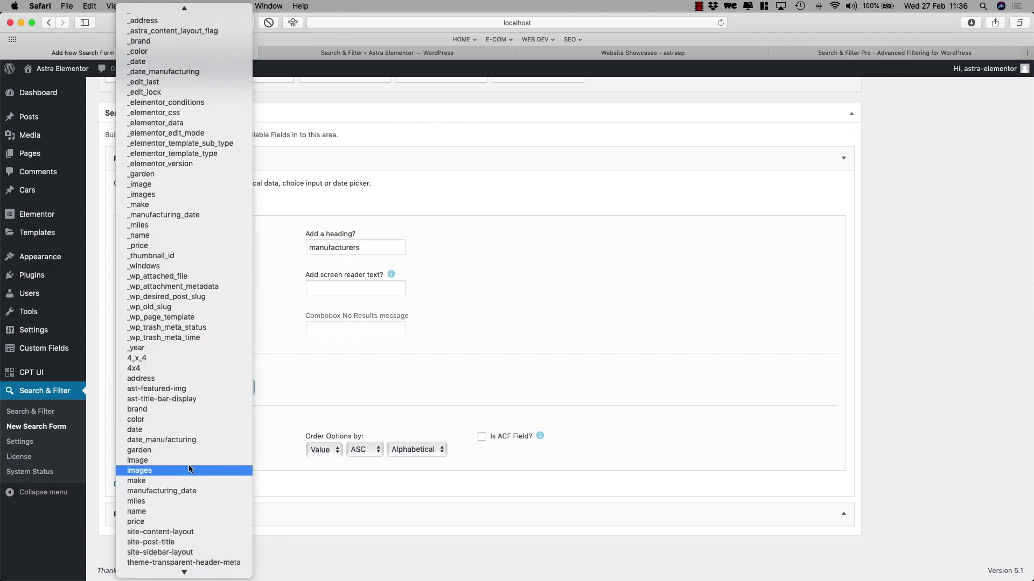
click(144, 411)
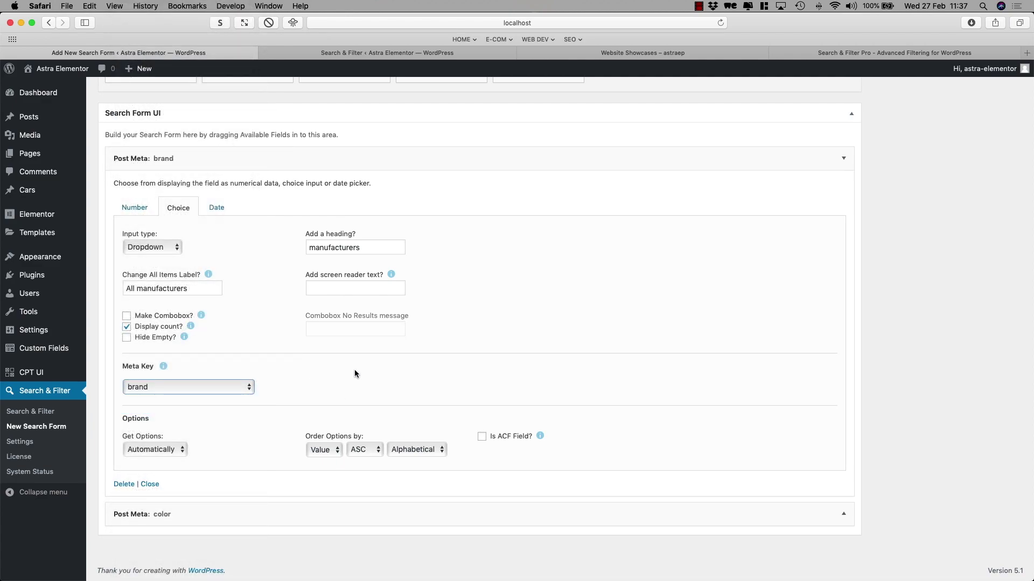
click(483, 438)
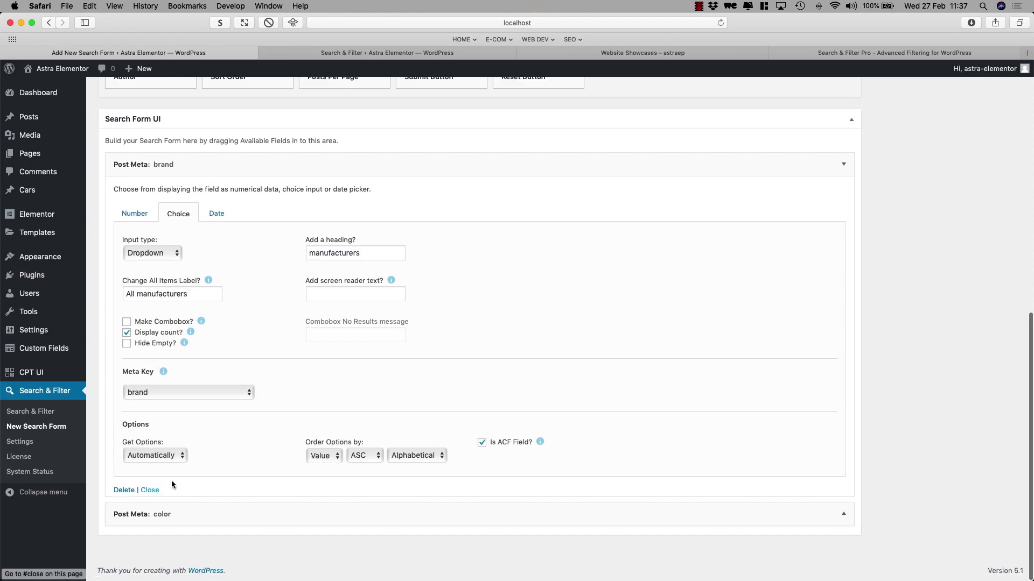
click(157, 484)
Publish the Cars Filter form and check its Posts and Display Results settings
scroll(536, 427, up, 3)
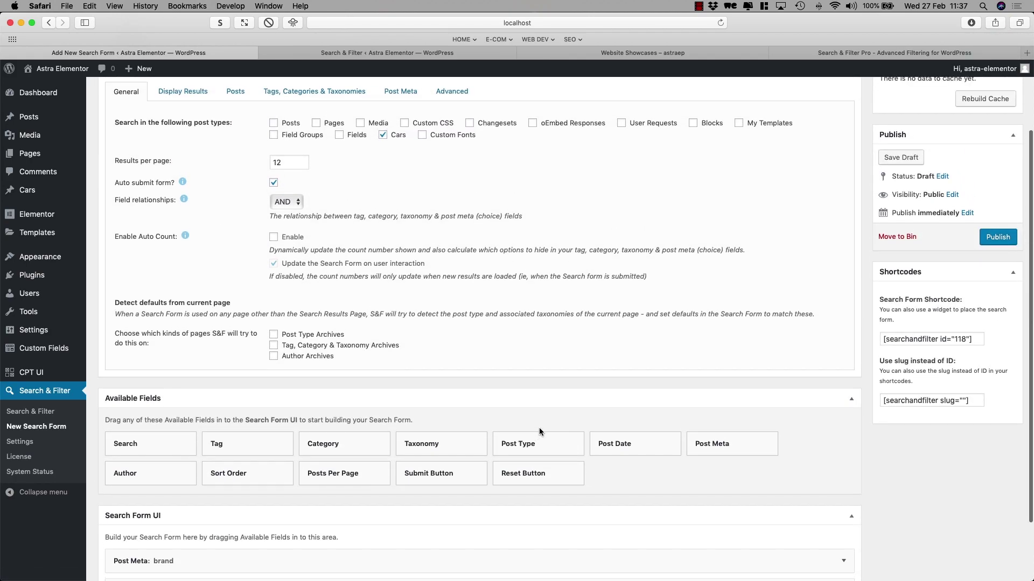
click(998, 237)
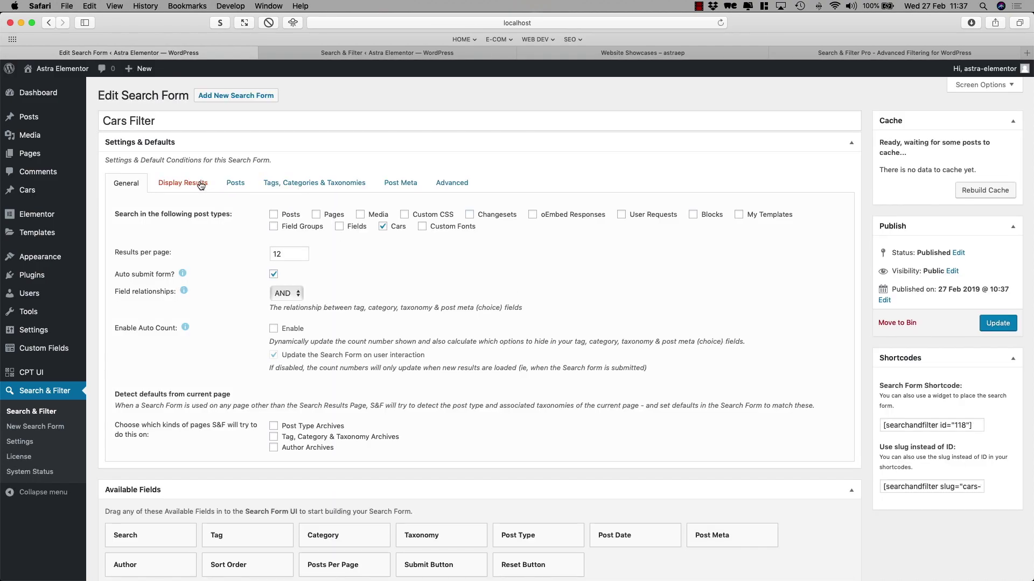
click(229, 185)
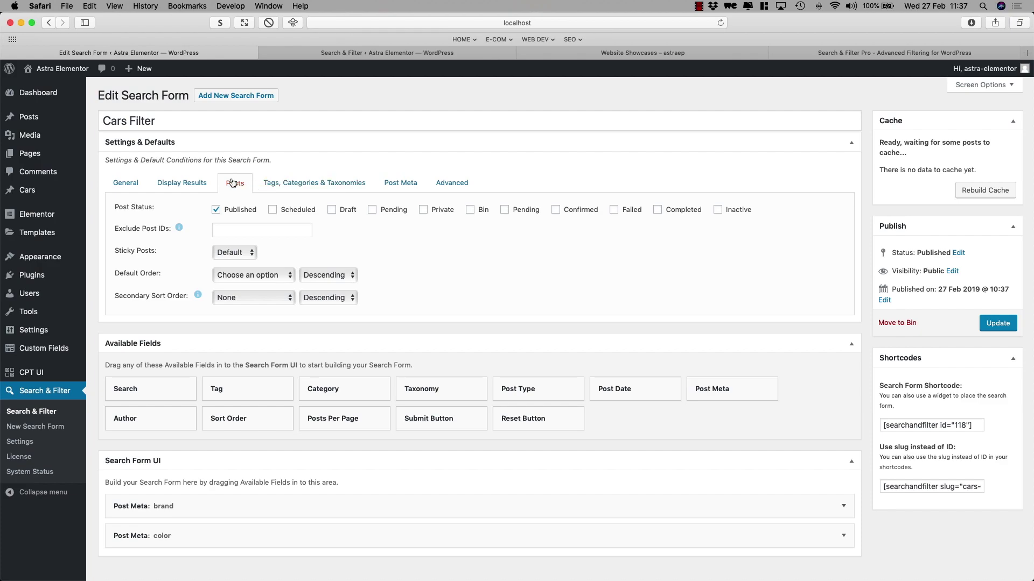
click(192, 186)
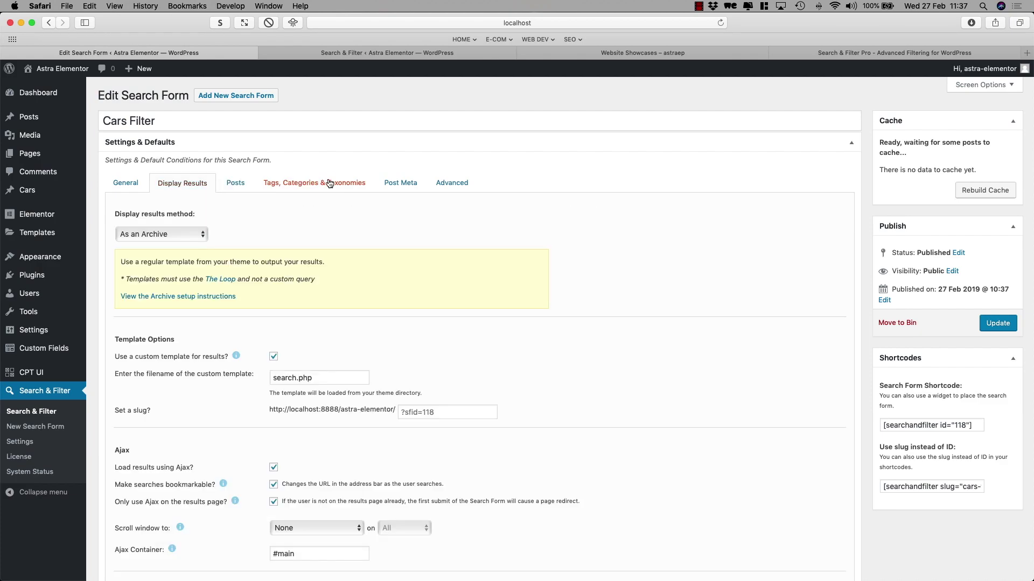
click(133, 185)
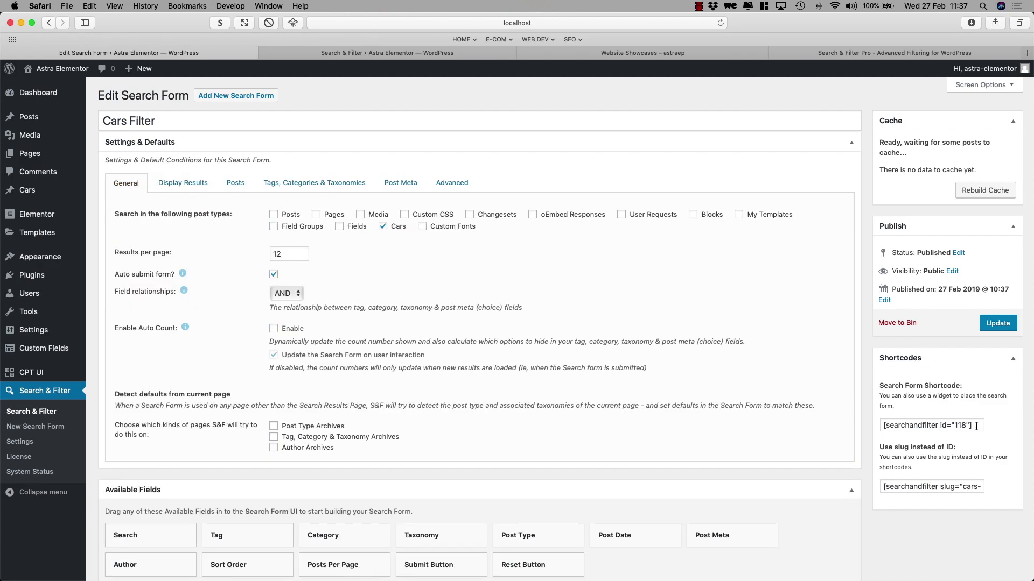
Copy the form's shortcode and open the All cars page in Elementor
drag(976, 426, 878, 427)
key(super+c)
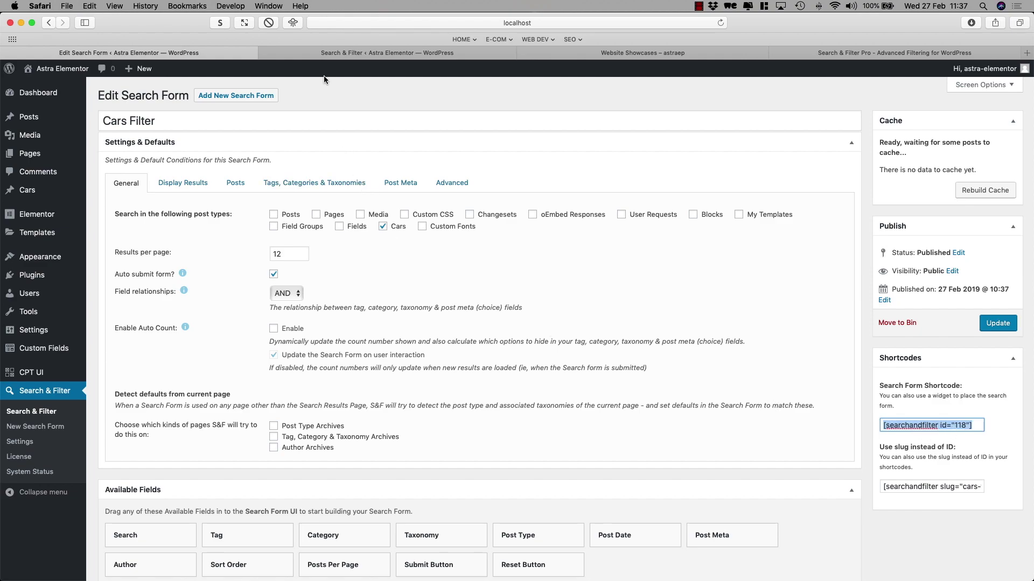
click(320, 57)
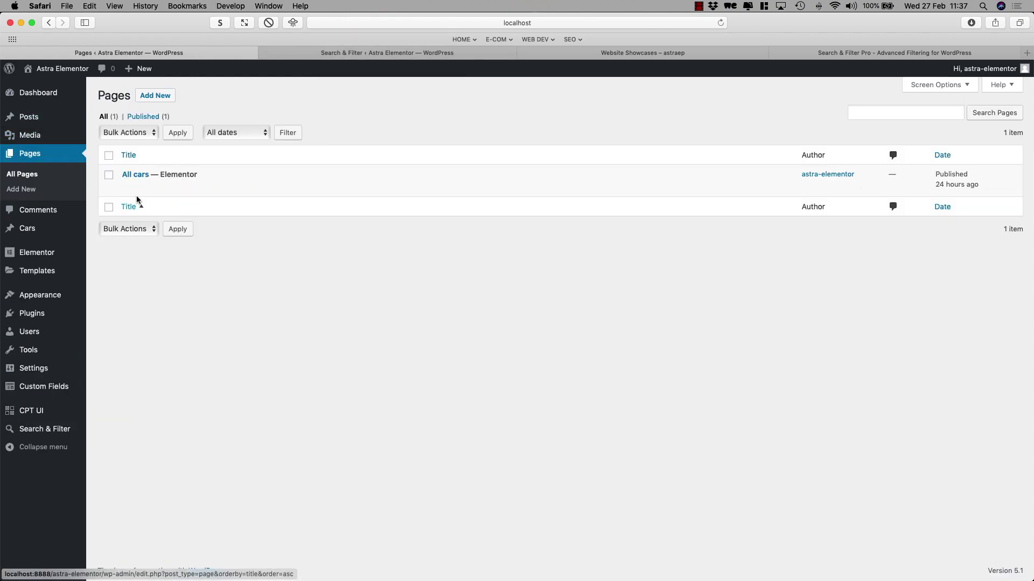
click(253, 187)
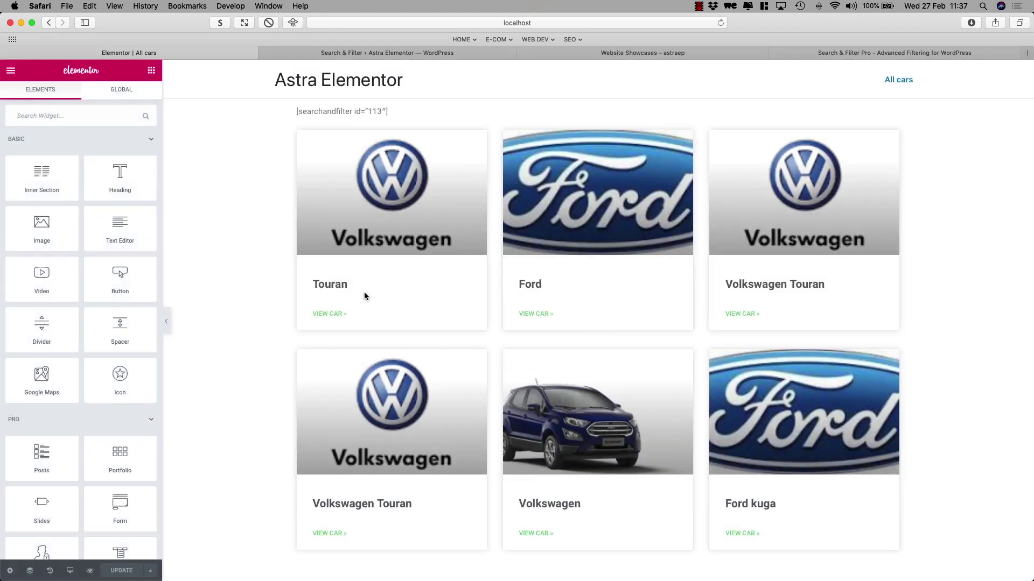
Replace the page's shortcode with [searchandfilter id="118"] and update the All cars page
click(380, 110)
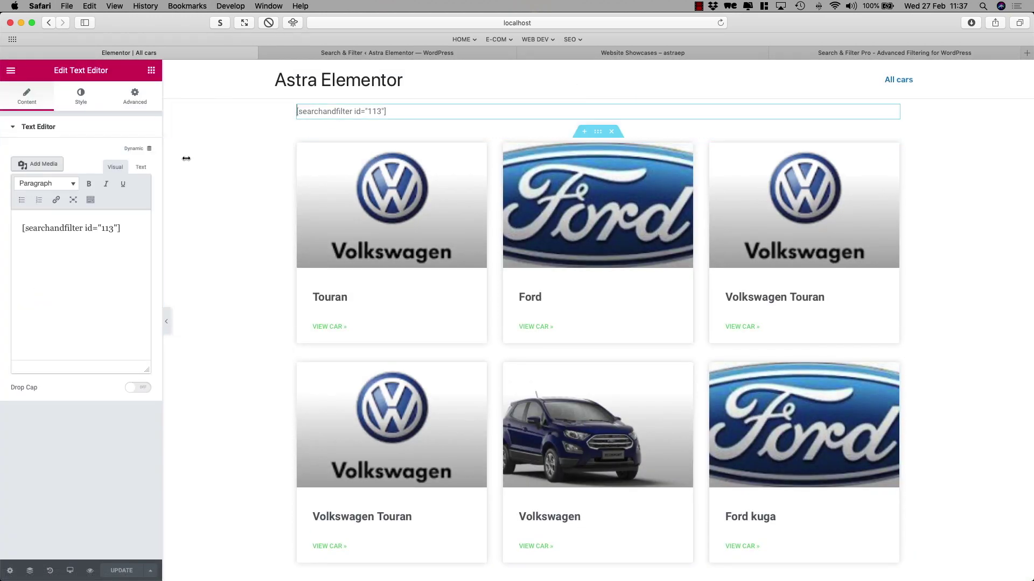
click(141, 167)
drag(133, 223, 1, 220)
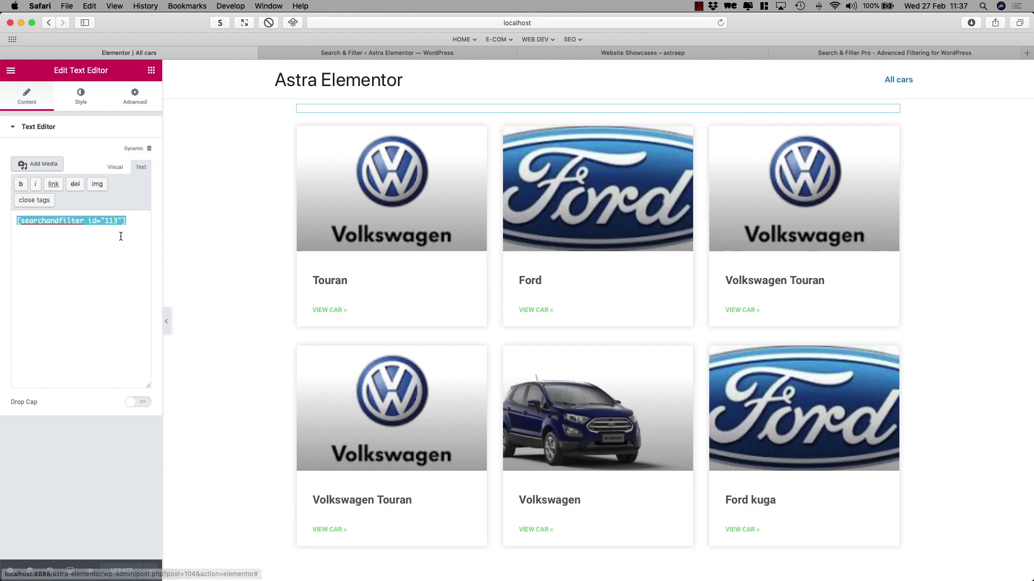
key(super+v)
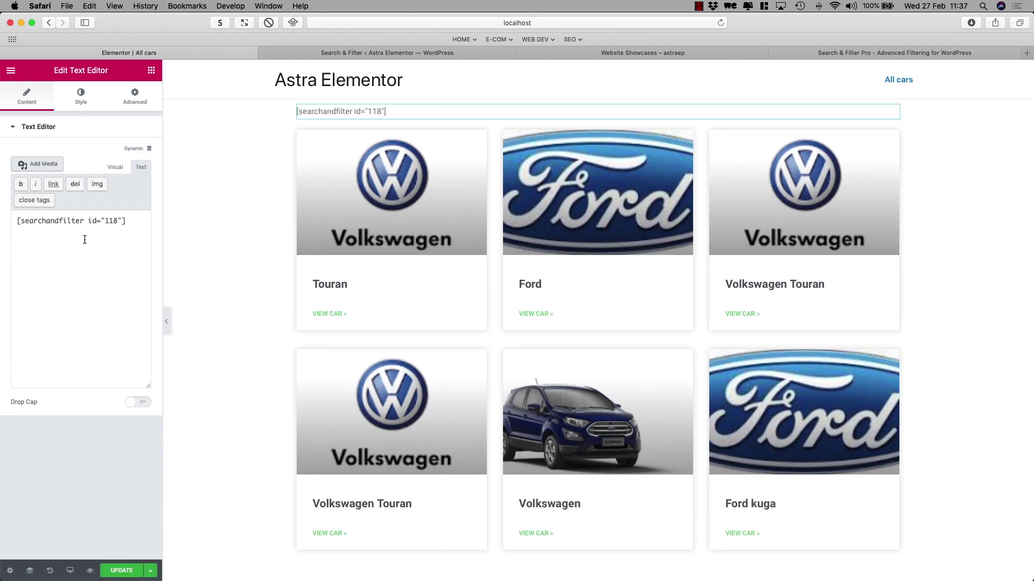
click(122, 573)
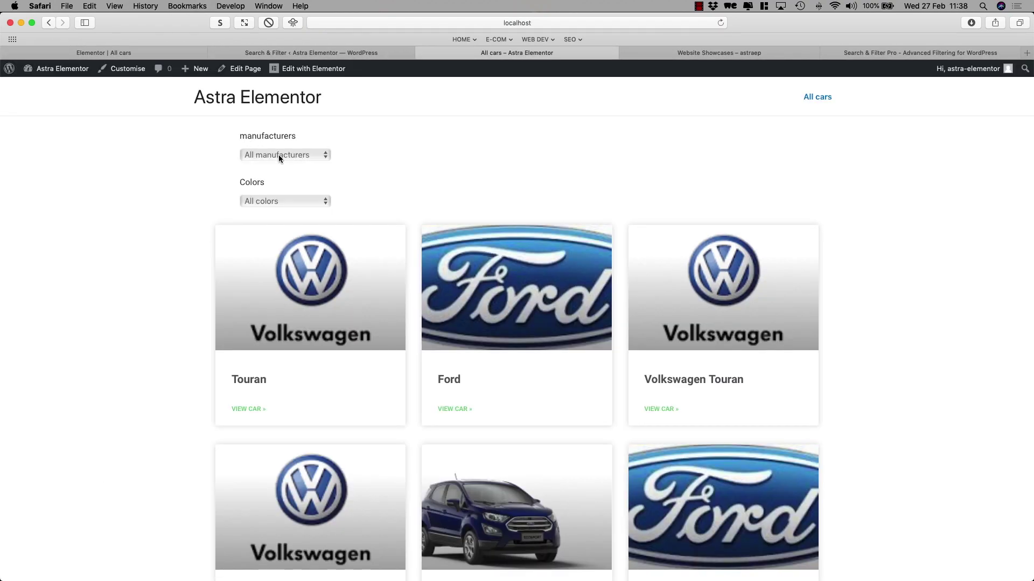
Filter the live All cars page by Blue and browse the resulting Archives listing
click(273, 201)
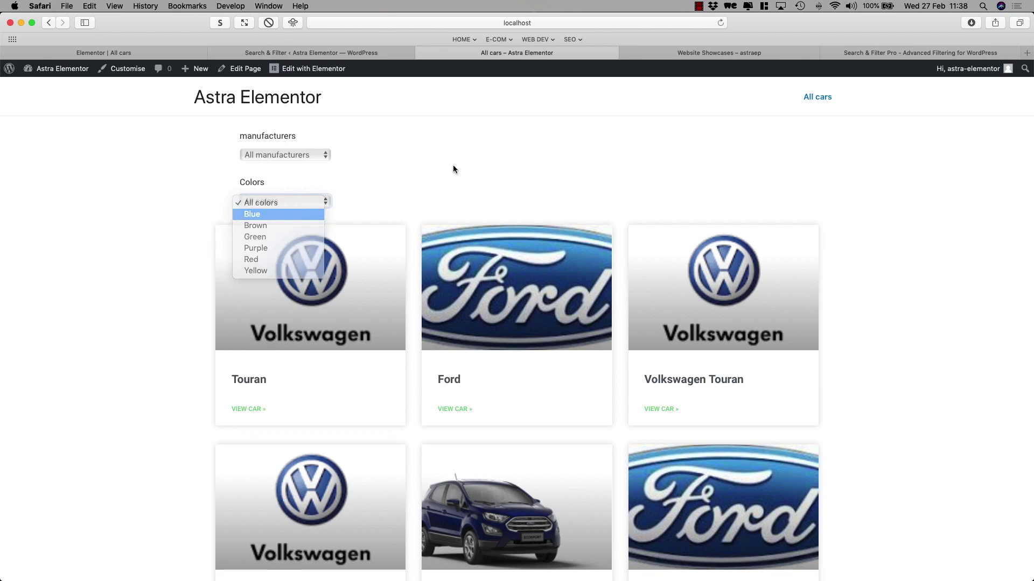
key(Return)
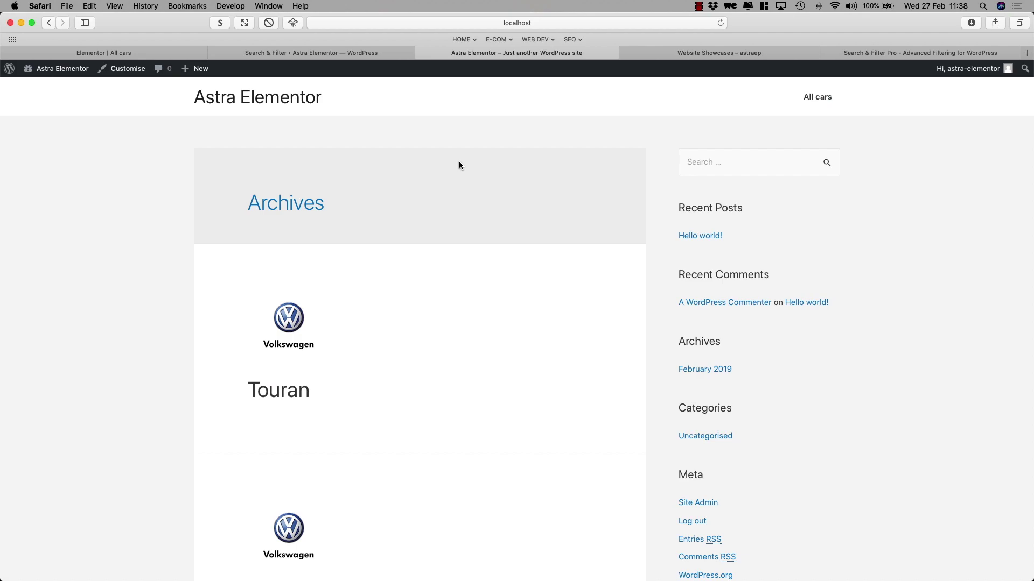
scroll(438, 245, down, 4)
scroll(438, 245, up, 2)
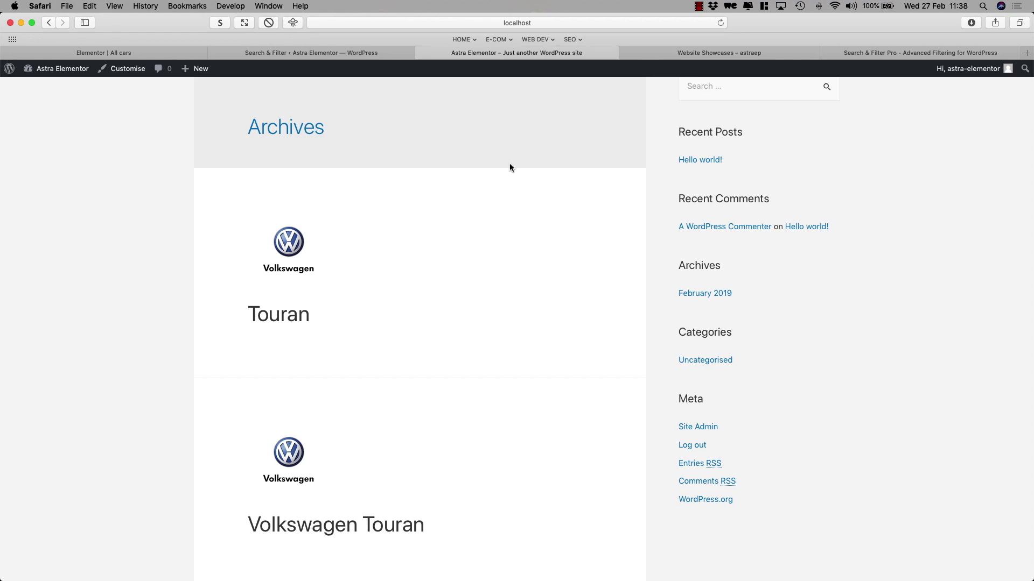
scroll(510, 166, up, 1)
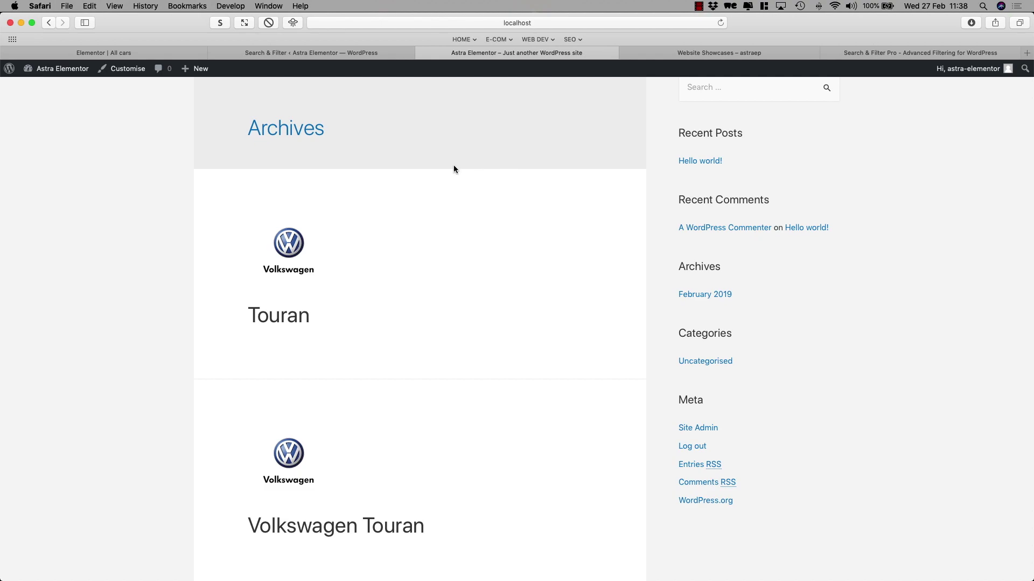
Create a new Elementor Archive template named 'Cars Archive'
click(294, 57)
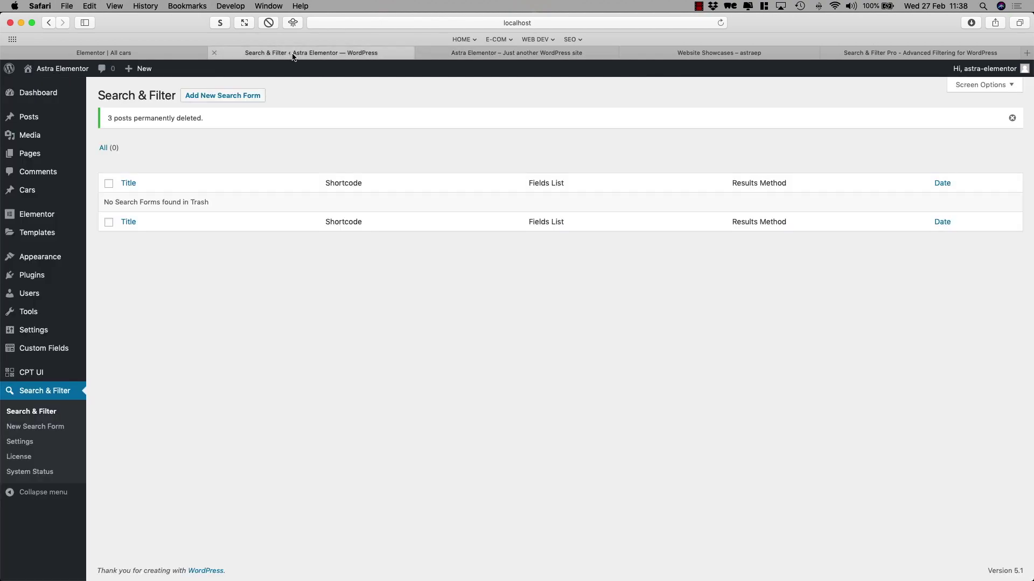
mouse_move(30, 234)
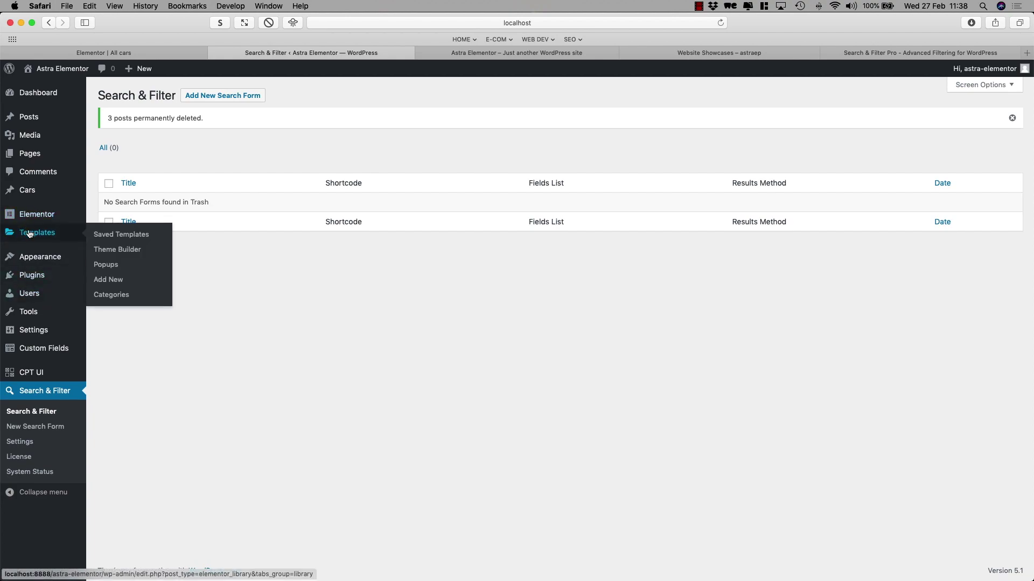
click(105, 280)
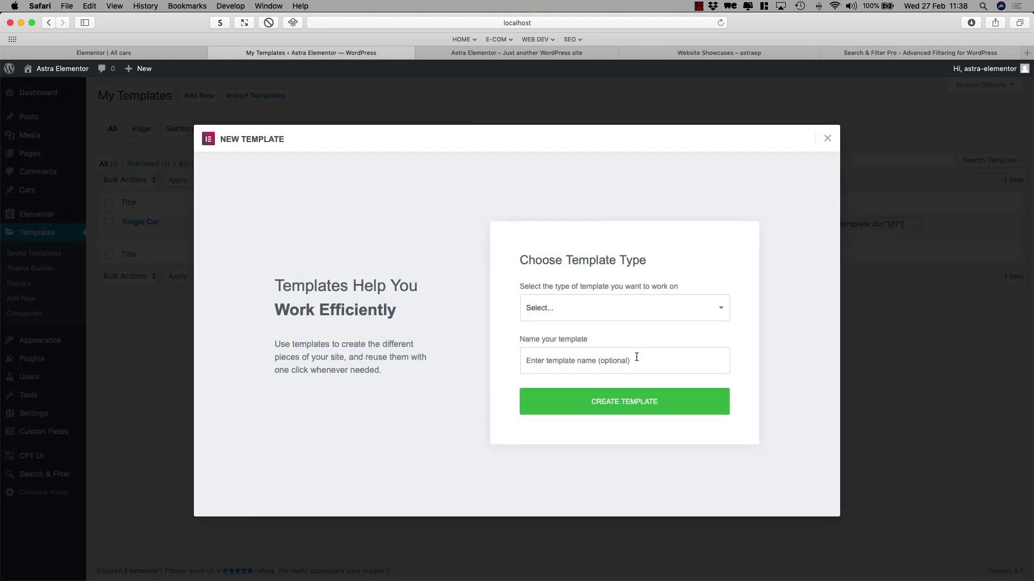
click(596, 314)
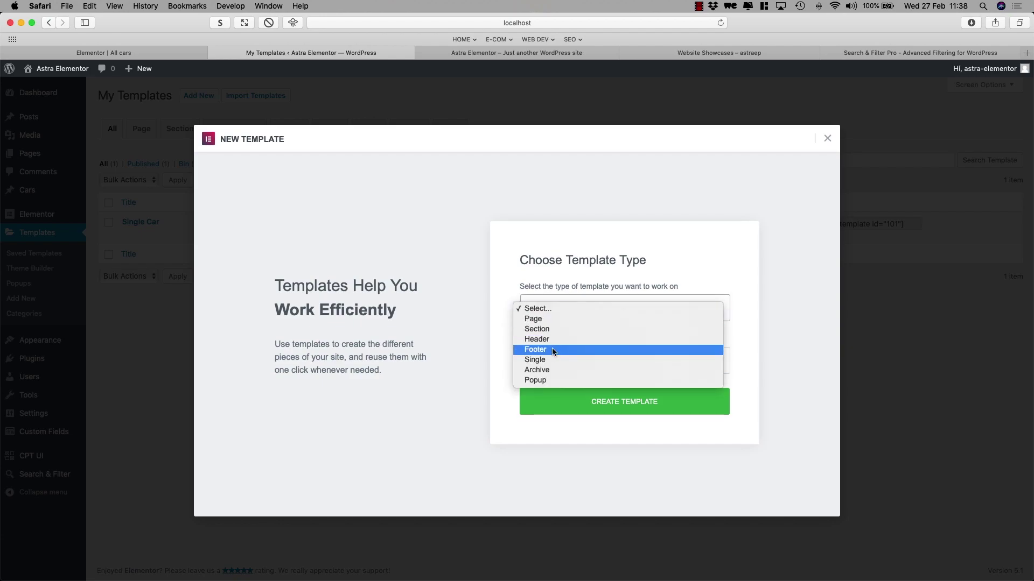
click(548, 369)
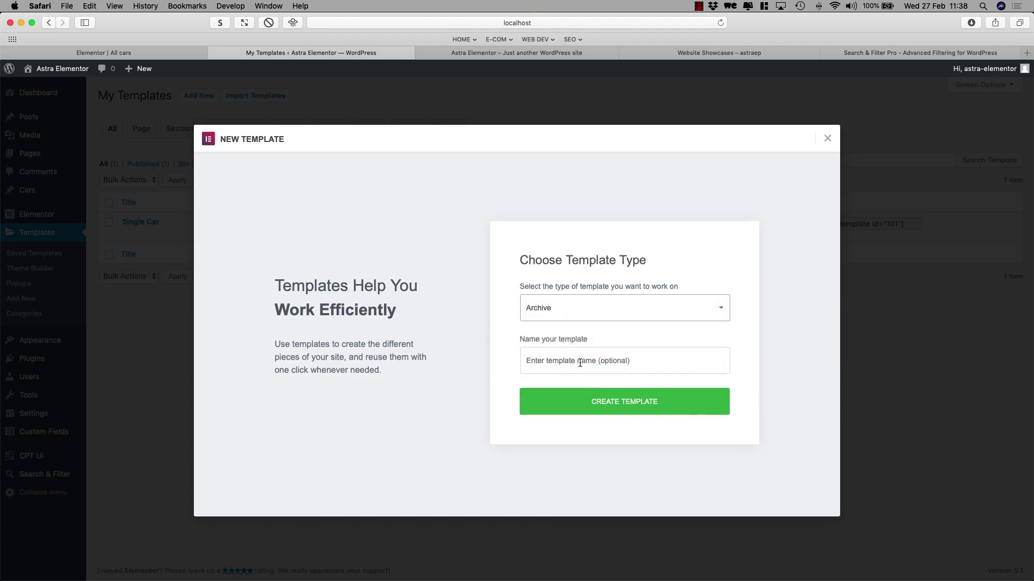
click(580, 363)
text(Cars Archive)
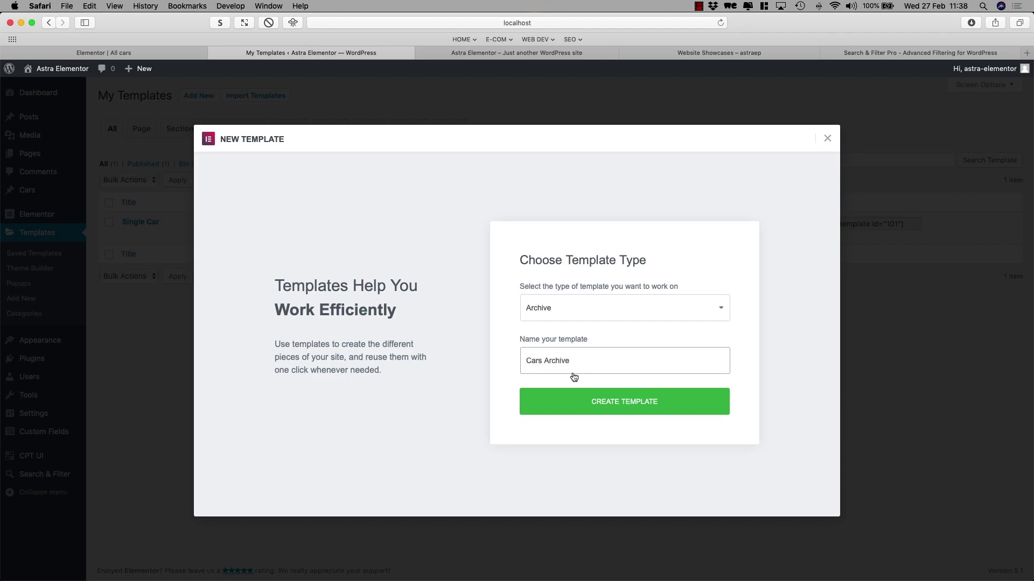
click(664, 407)
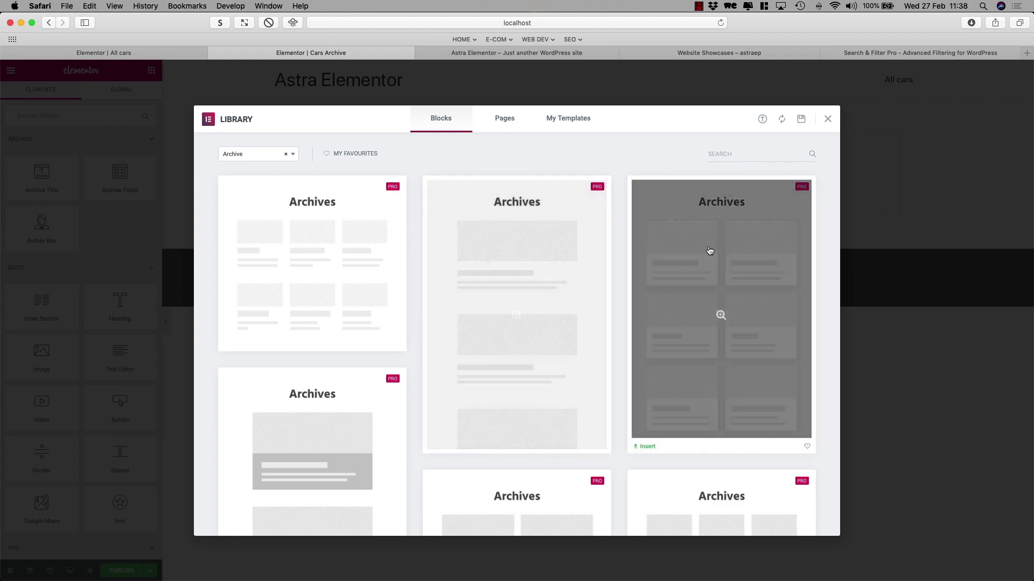
Insert the grid-style Archives block from the Elementor library
scroll(613, 249, down, 5)
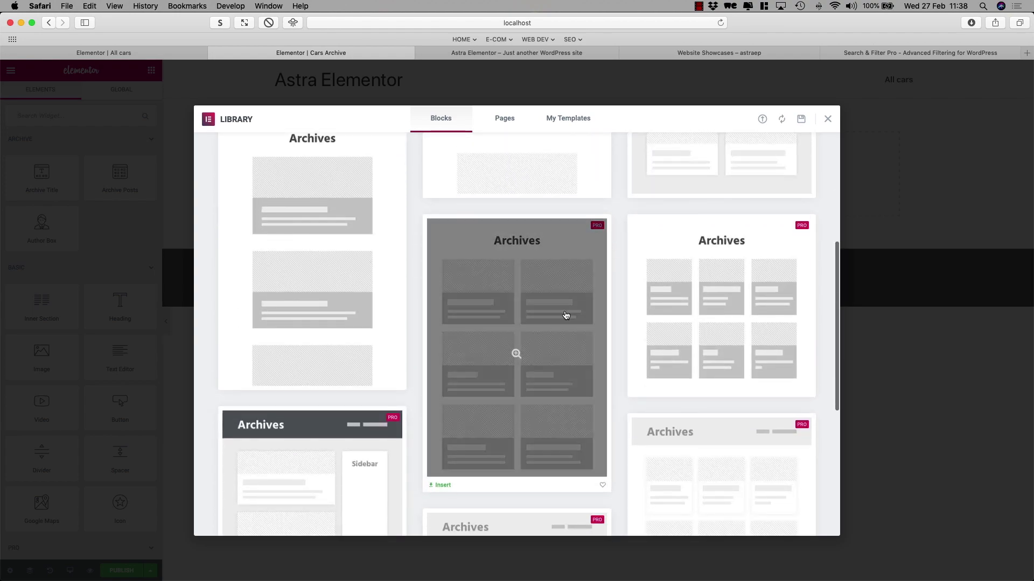
scroll(611, 355, up, 3)
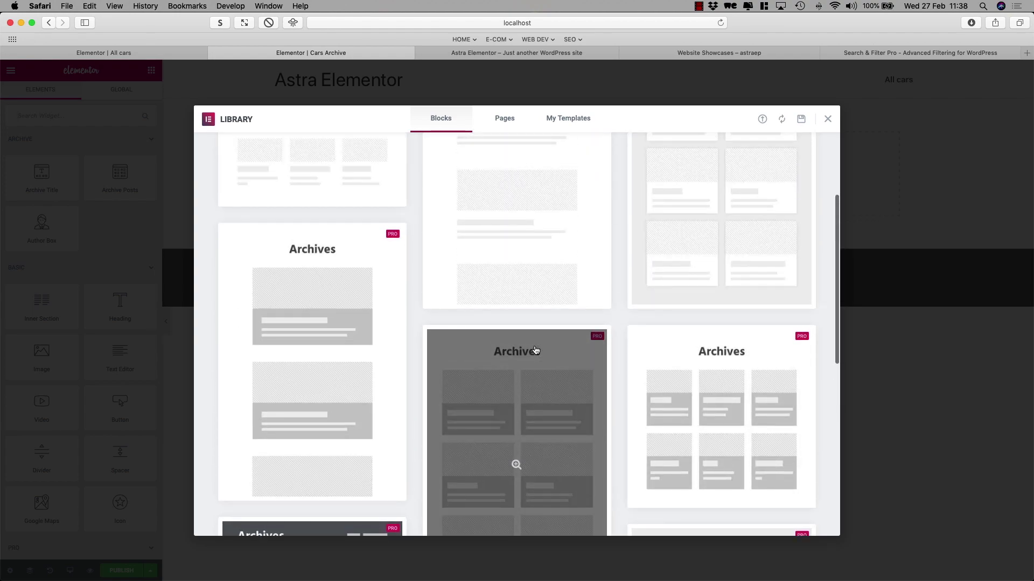
scroll(653, 354, up, 3)
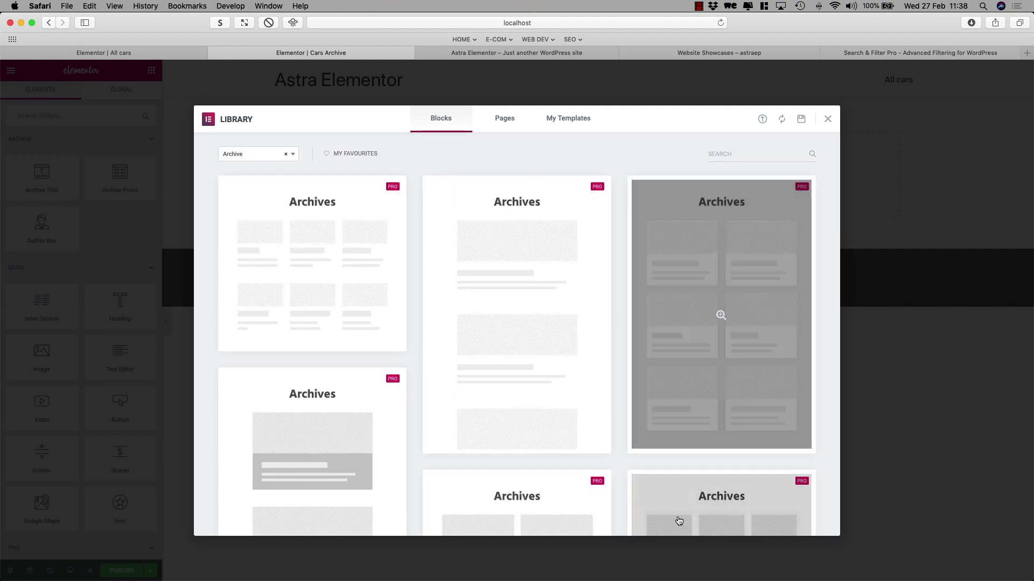
click(648, 453)
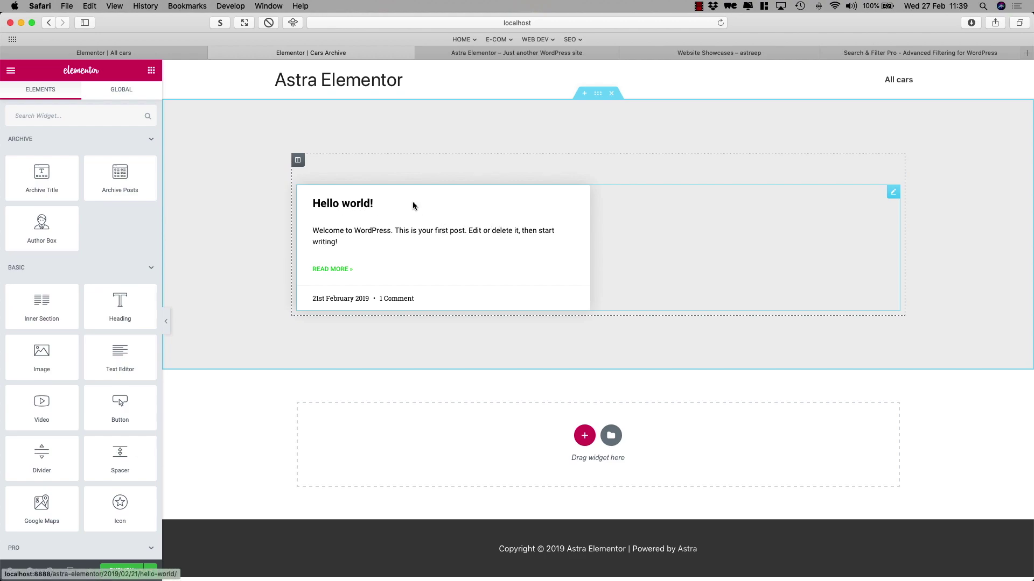
Set Archive Posts to 3 columns and remove Comments and Date from the meta data
click(464, 213)
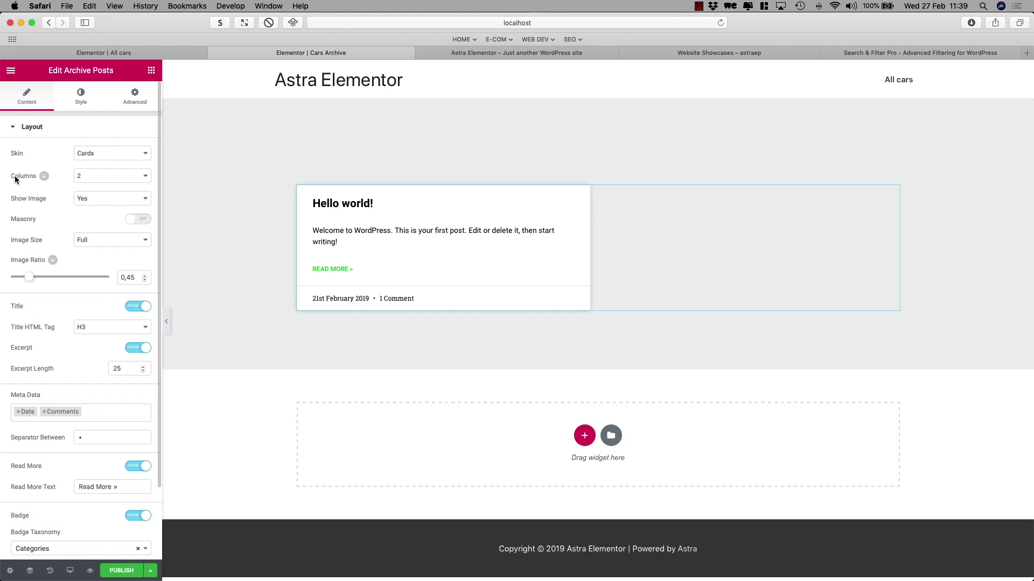
click(102, 177)
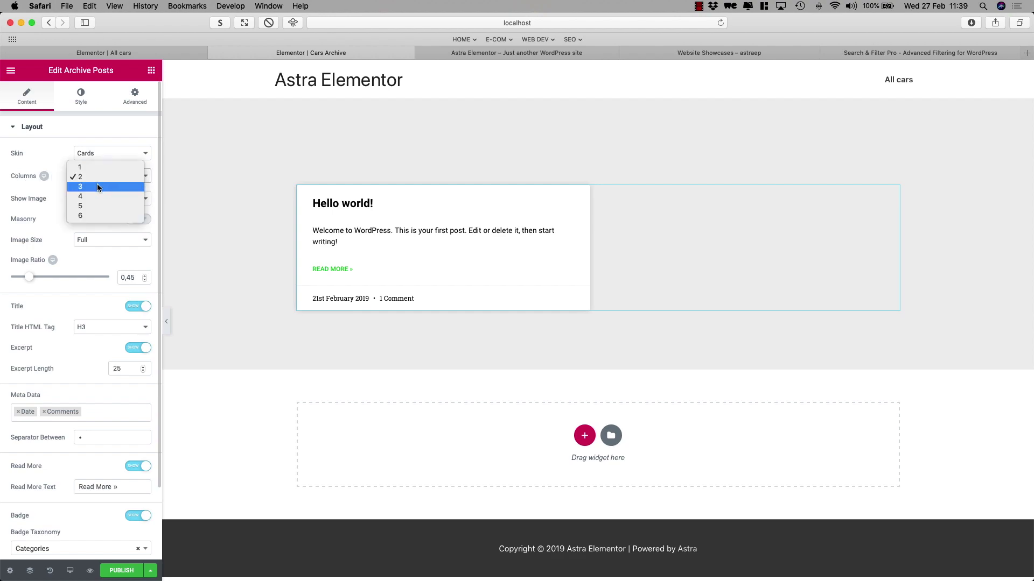
click(96, 185)
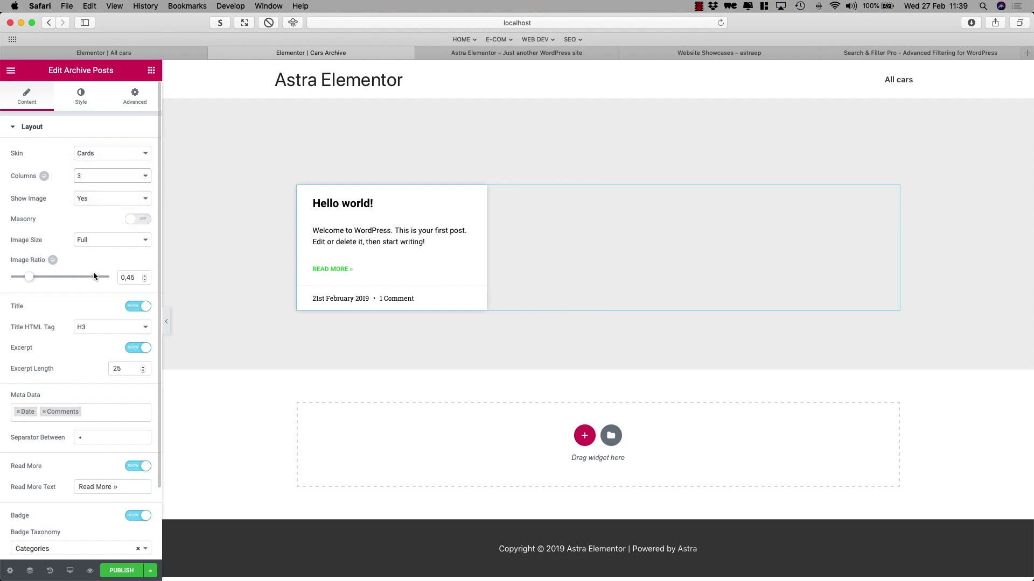
click(45, 411)
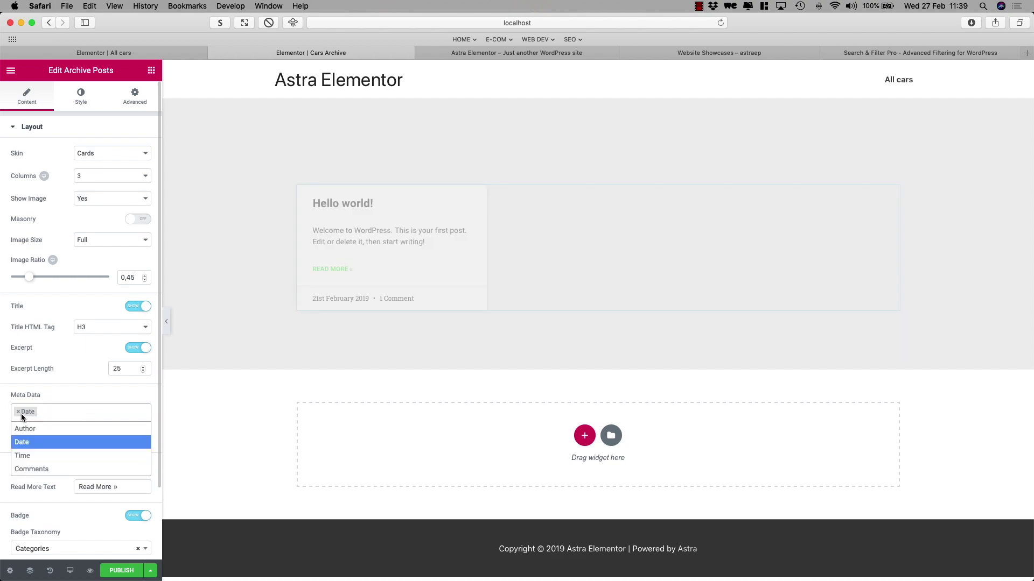
click(18, 411)
scroll(67, 376, down, 2)
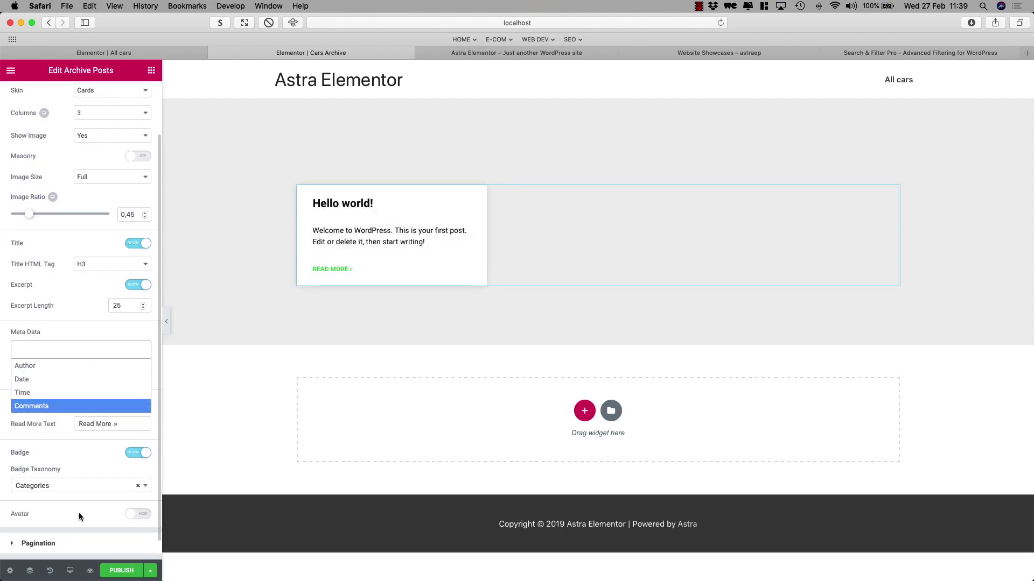
scroll(78, 513, down, 2)
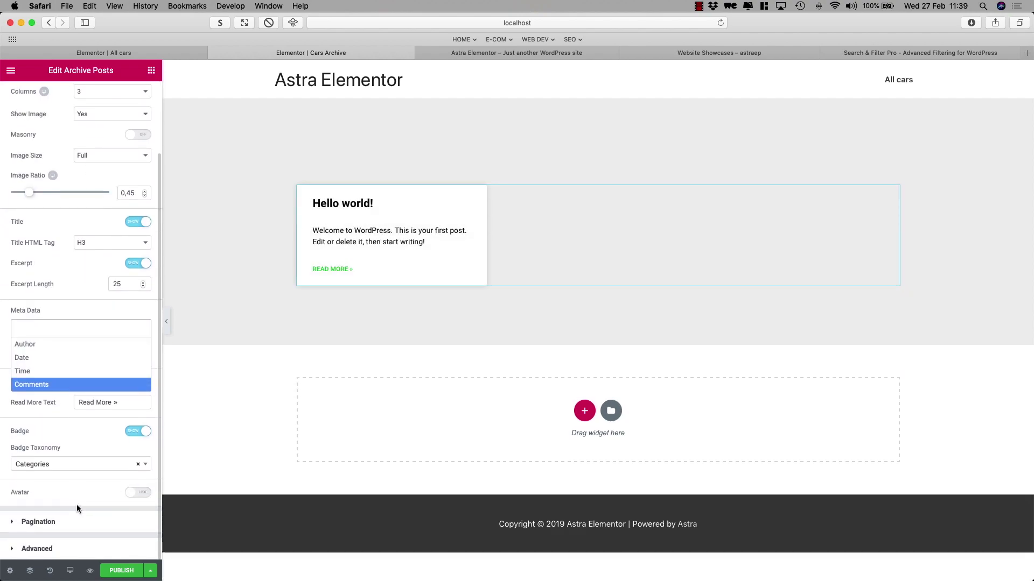
click(121, 572)
Publish Cars Archive with an Include > All Archives condition, then view the All cars page
click(523, 355)
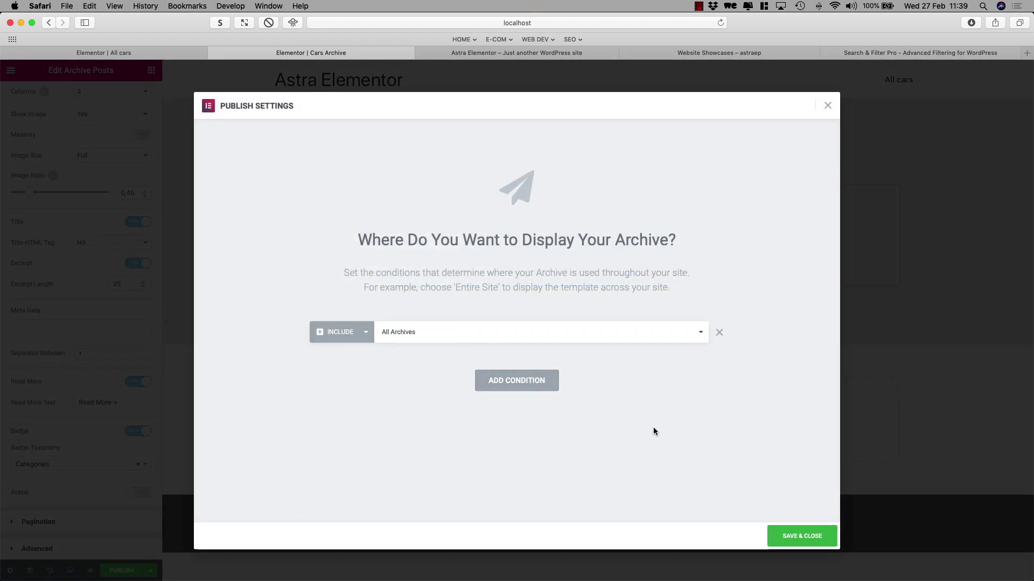
click(802, 537)
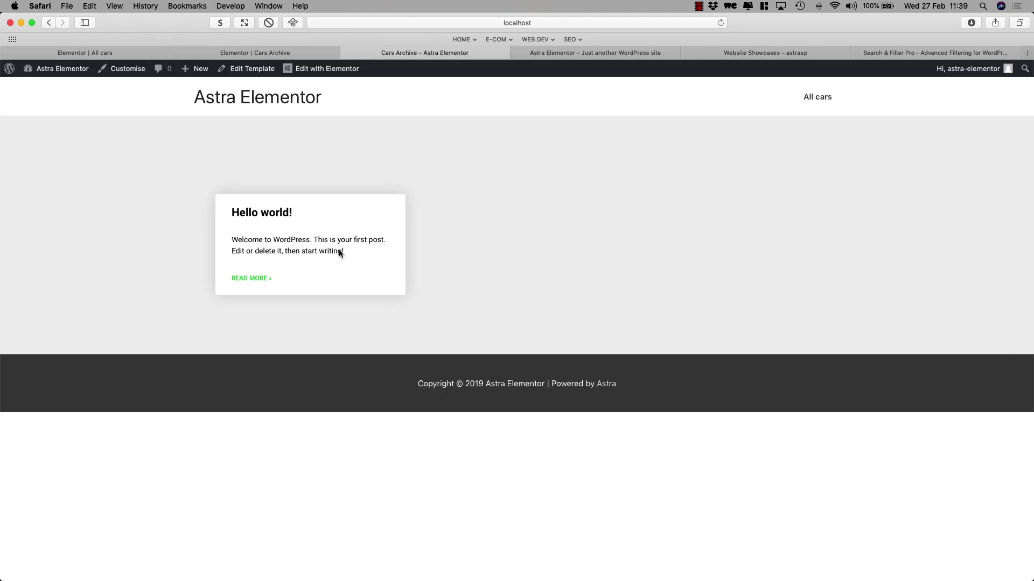
click(818, 98)
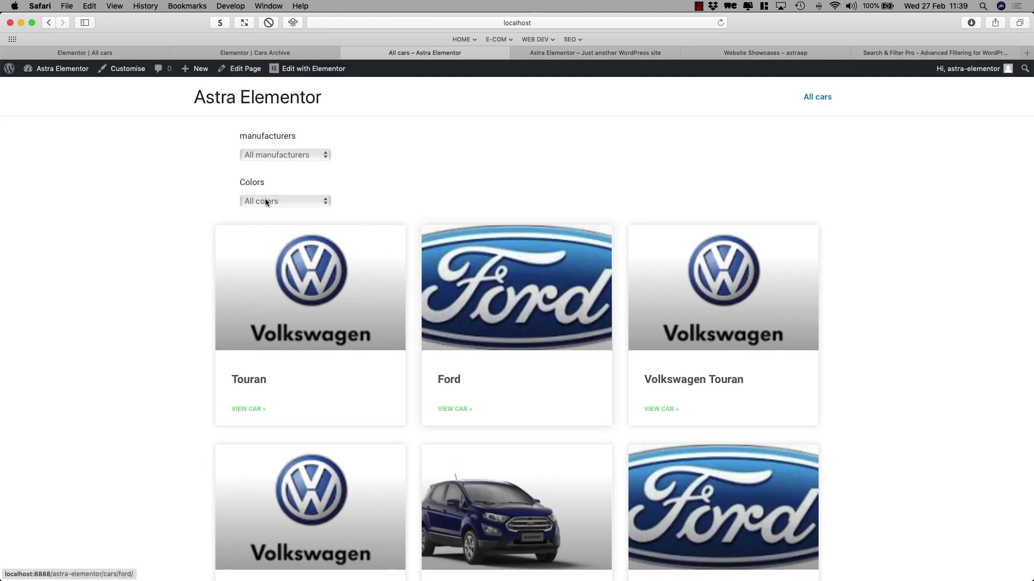
Filter cars by Blue, view the Touran page, then reopen All cars in Elementor
click(275, 201)
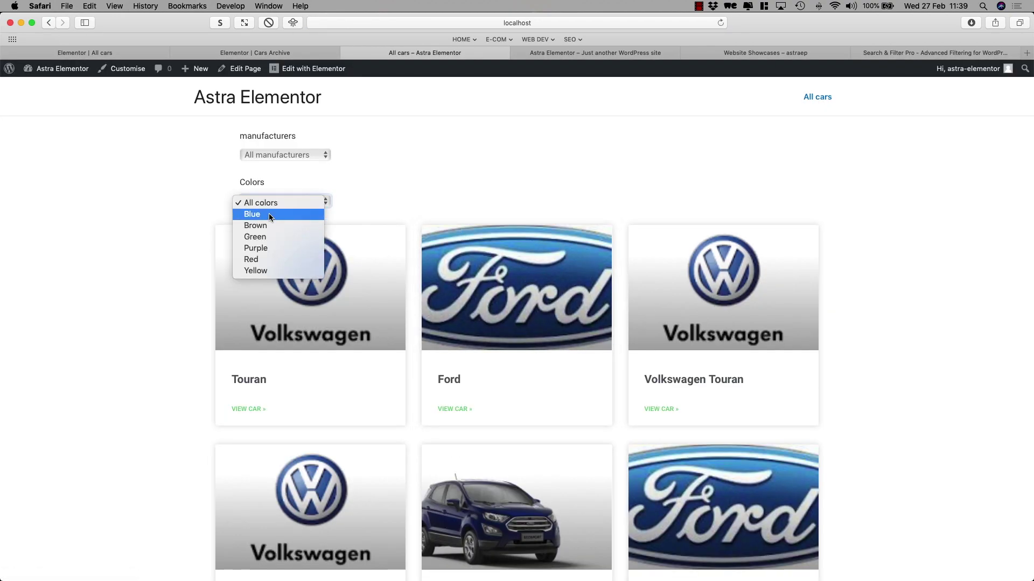
click(268, 215)
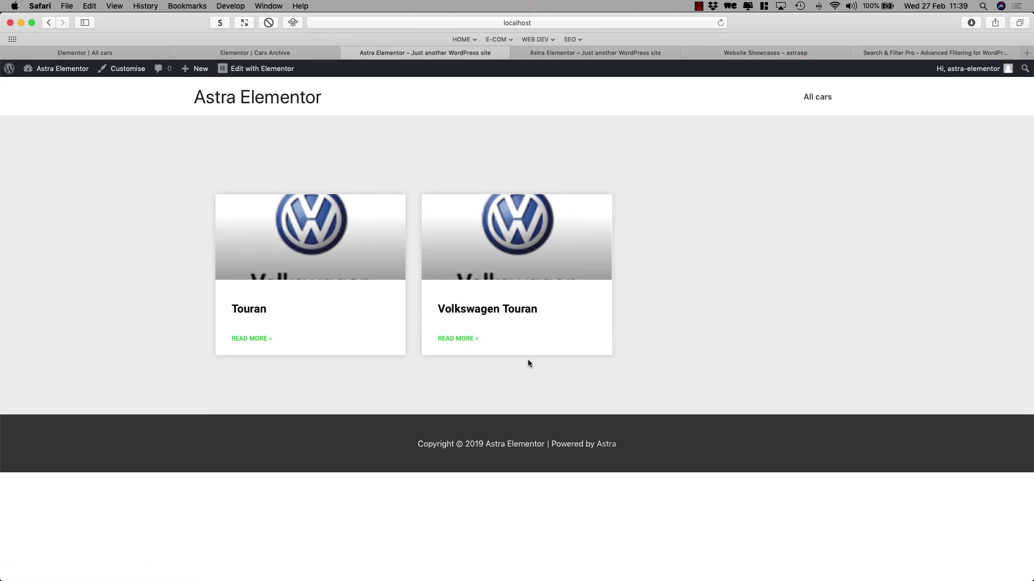
click(338, 248)
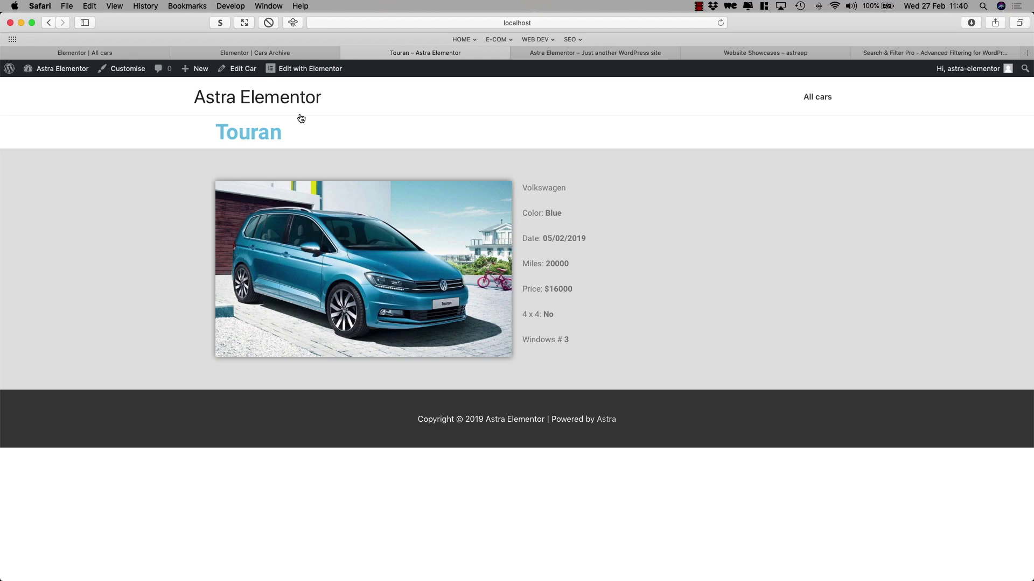
click(811, 102)
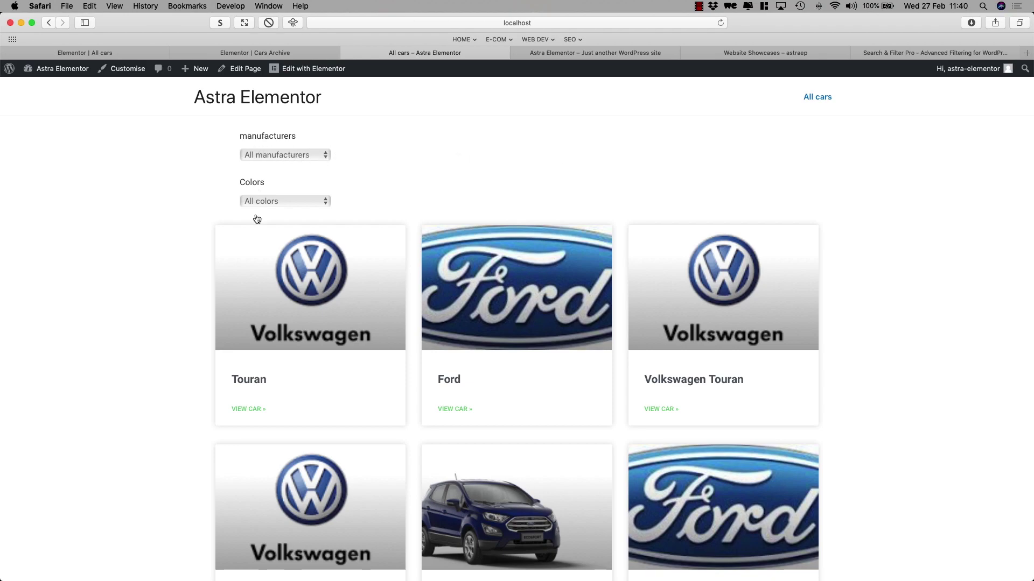
click(318, 70)
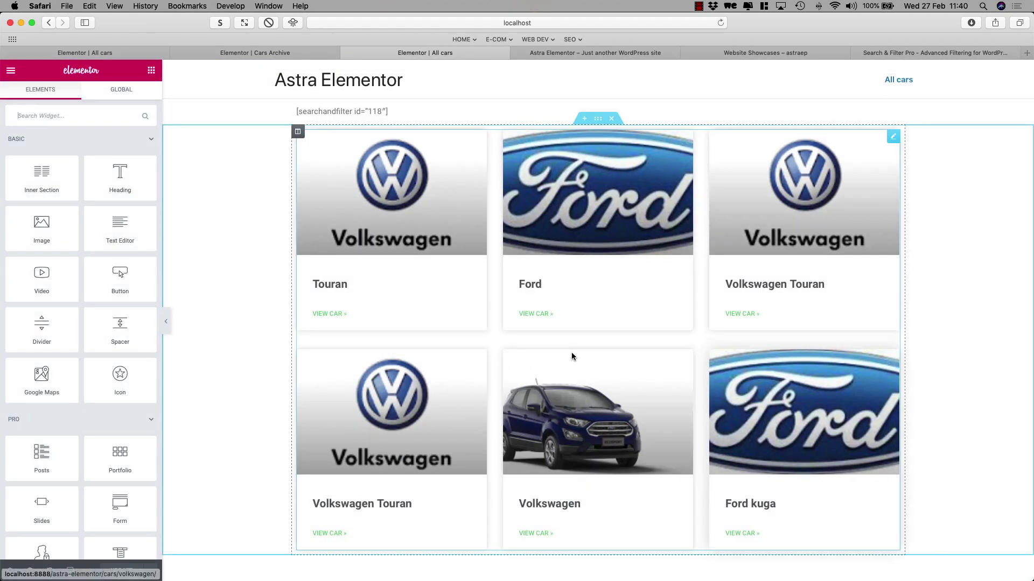
Add a left column for the filter shortcode, widen the car grid to 75%, then update and preview
right_click(298, 133)
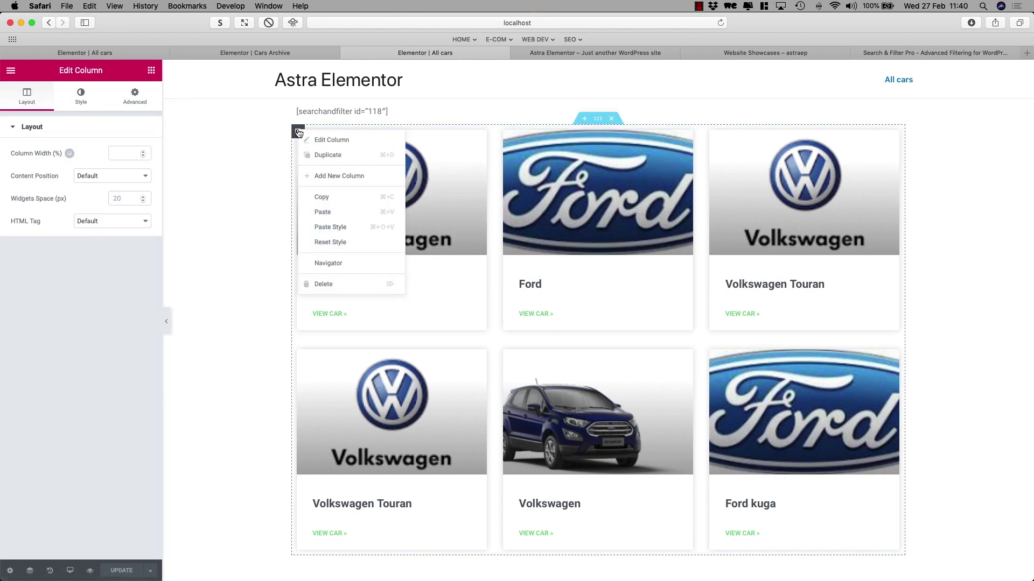
click(332, 177)
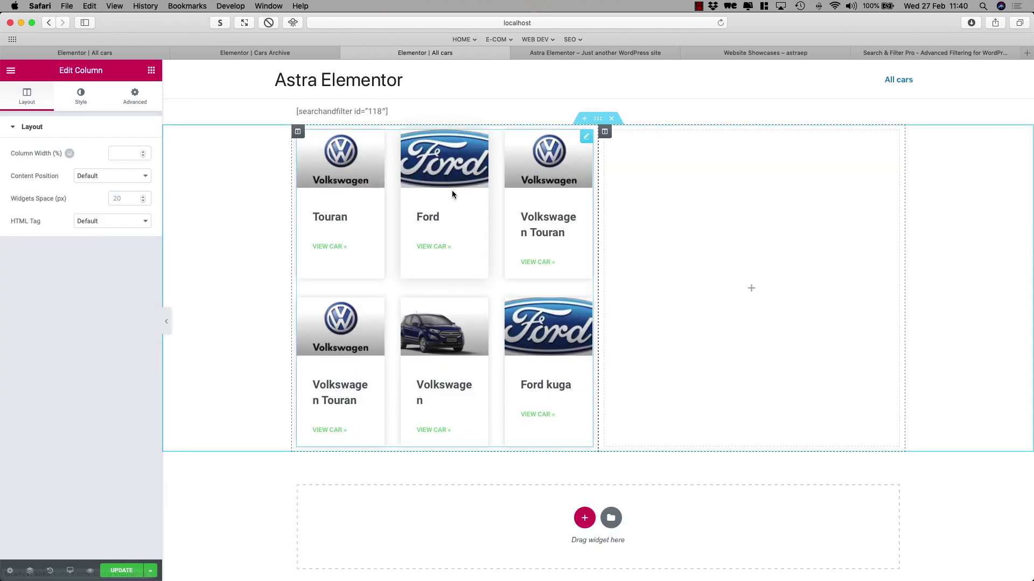
drag(299, 133, 654, 162)
drag(599, 190, 439, 194)
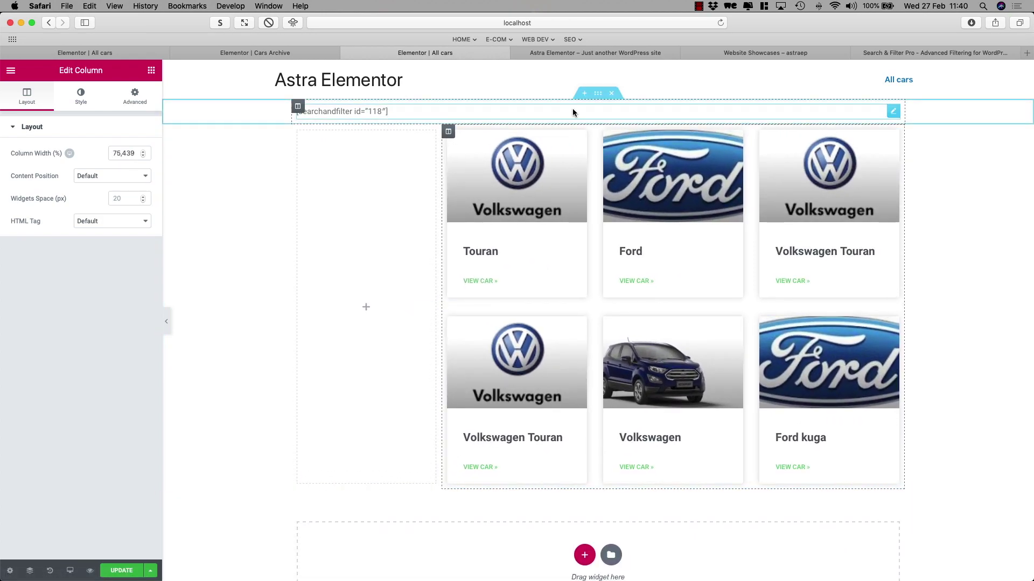
drag(393, 114, 336, 186)
click(136, 571)
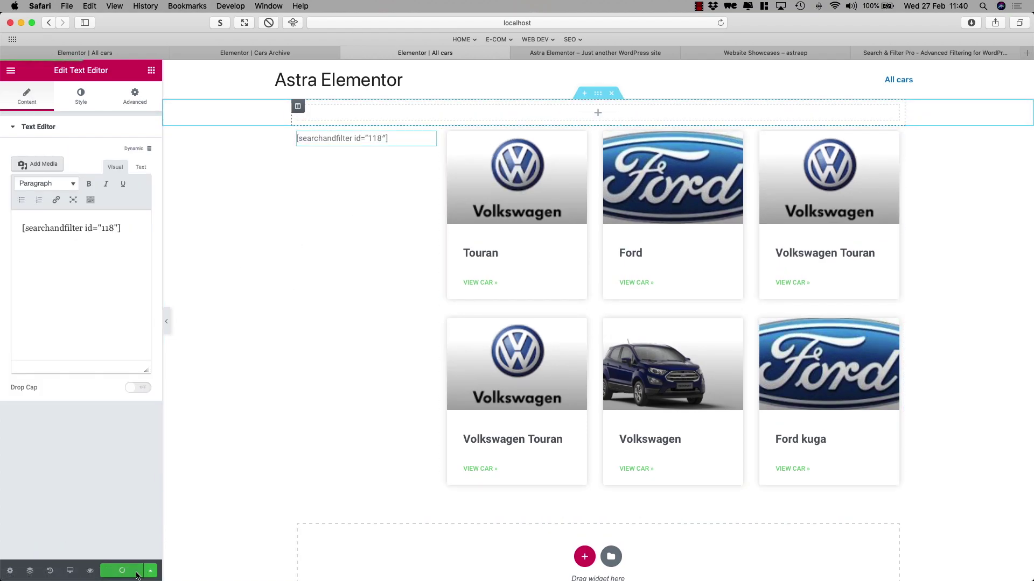
click(90, 571)
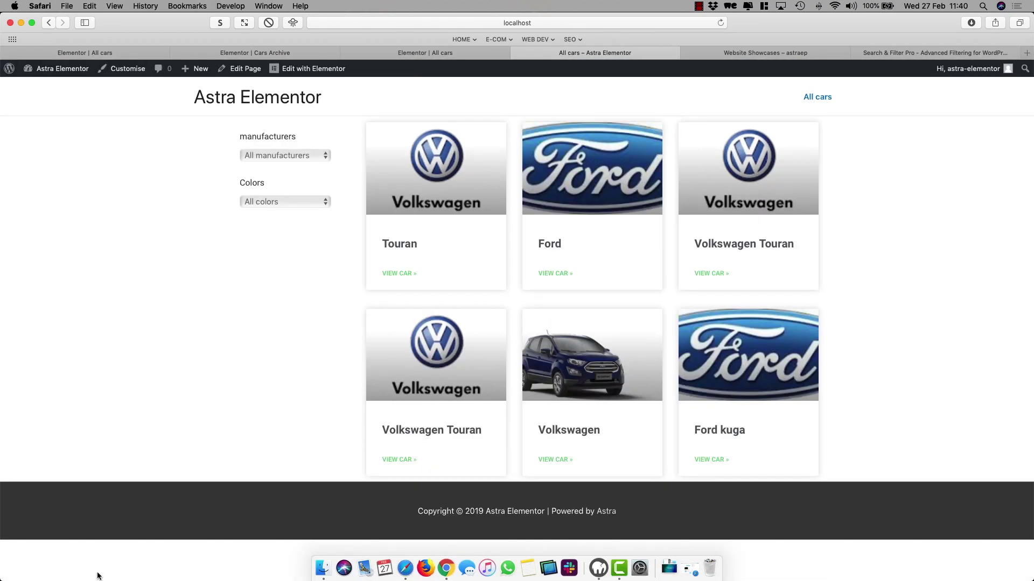
Filter the All cars page by the Ford manufacturer, then switch to the Search & Filter Pro website
click(288, 155)
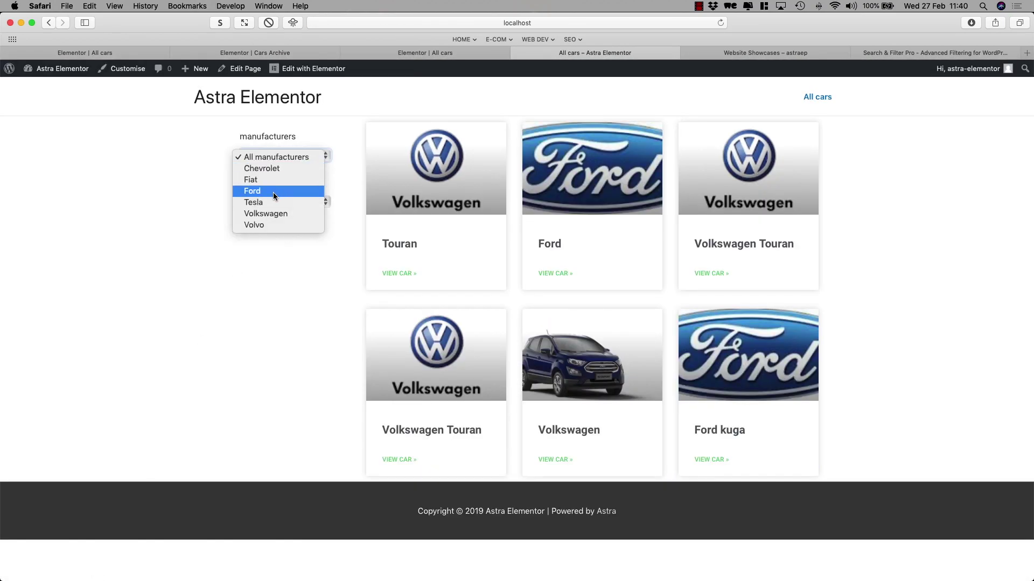
click(272, 192)
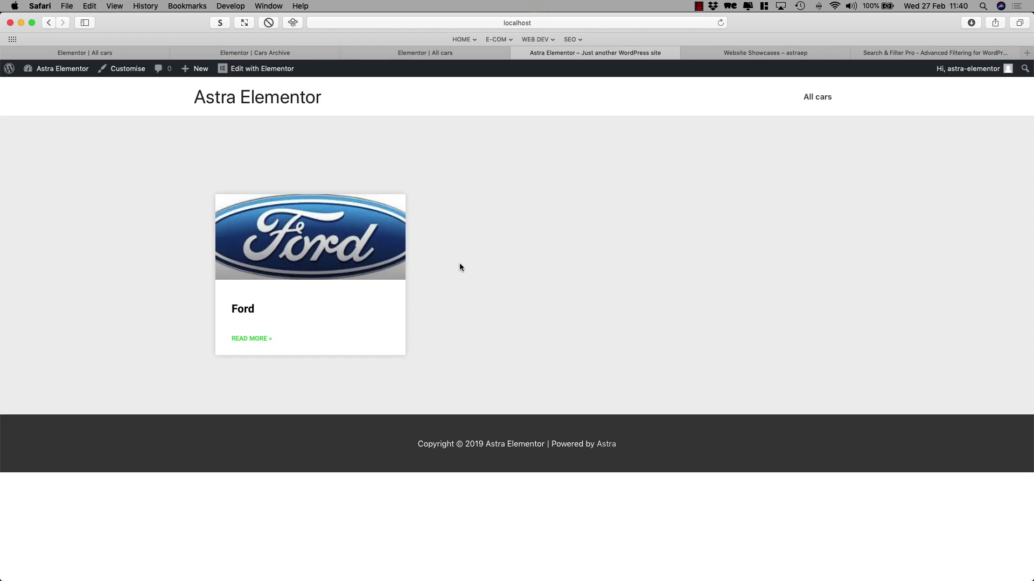
click(894, 53)
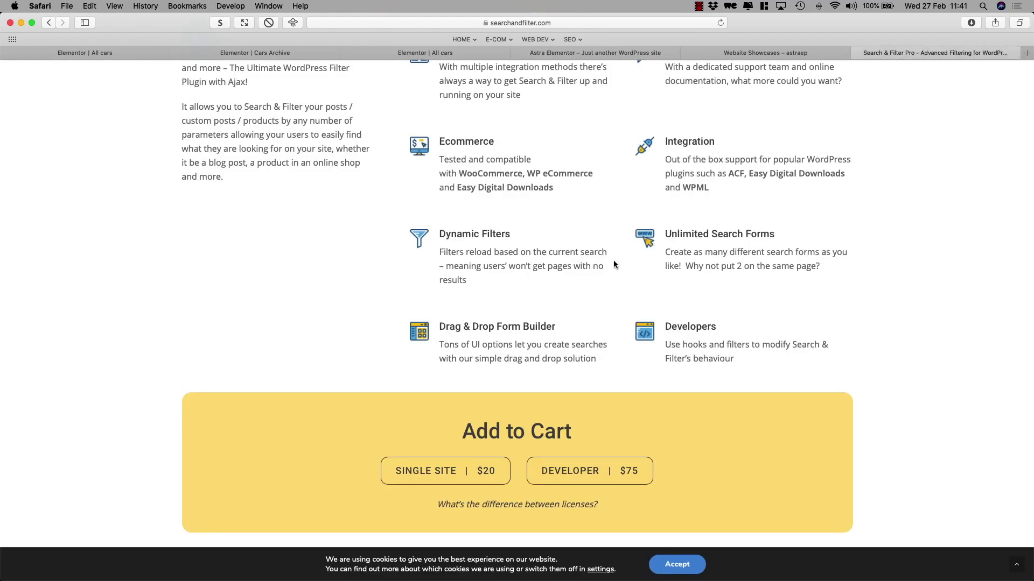
Scroll to the top of the Search & Filter Pro homepage to show the 'Supercharged Filtering for WordPress' banner
scroll(613, 260, up, 10)
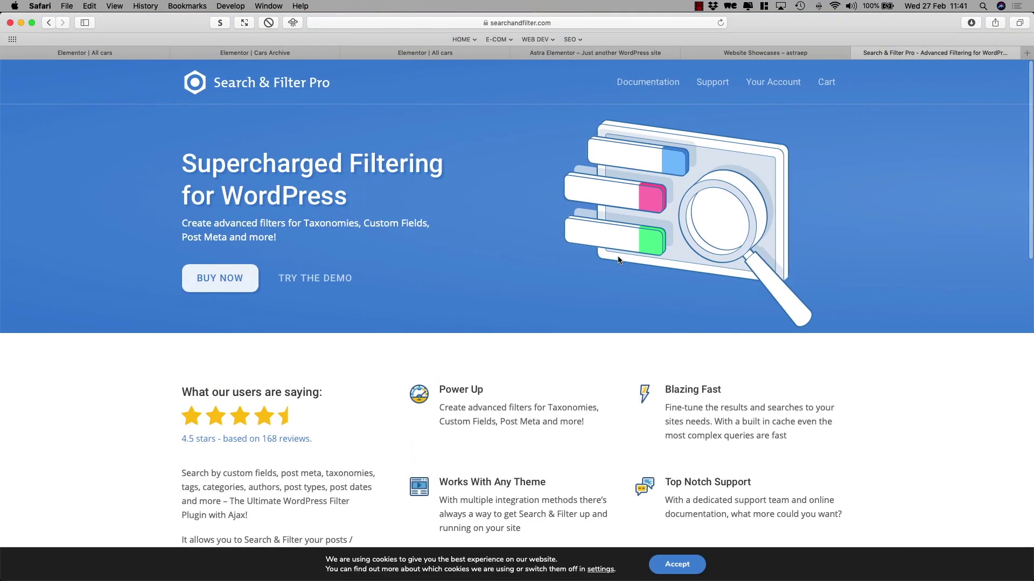